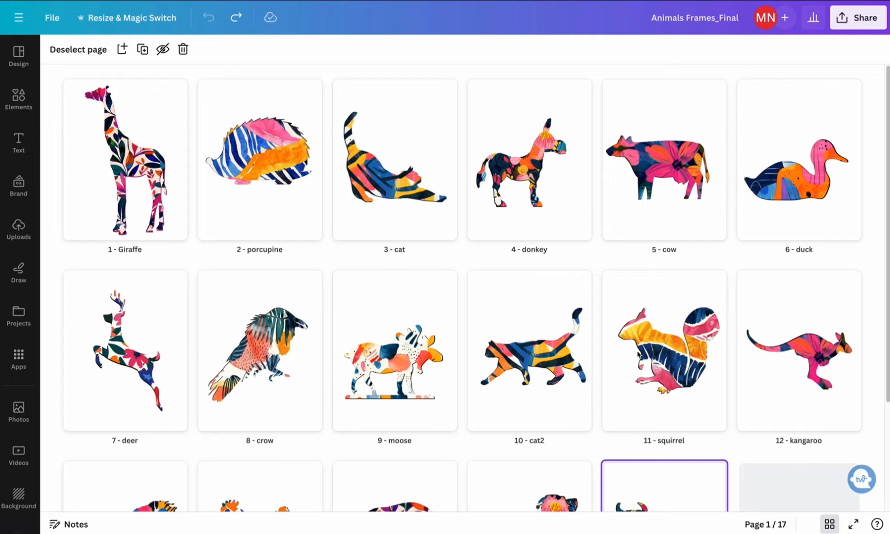
Browse the animal frame pages and open page 17, the floral cow, for editing
scroll(280, 347, "down", 3)
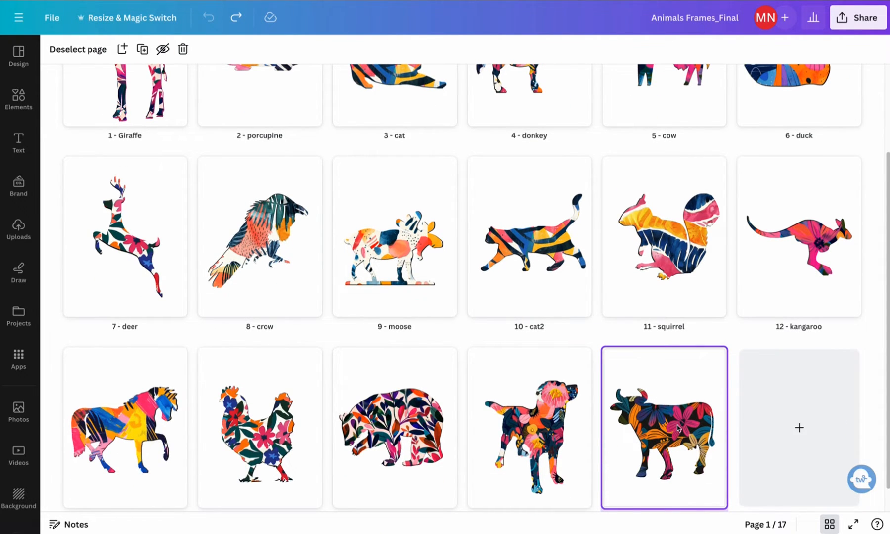
scroll(679, 428, "up", 2)
scroll(679, 429, "down", 2)
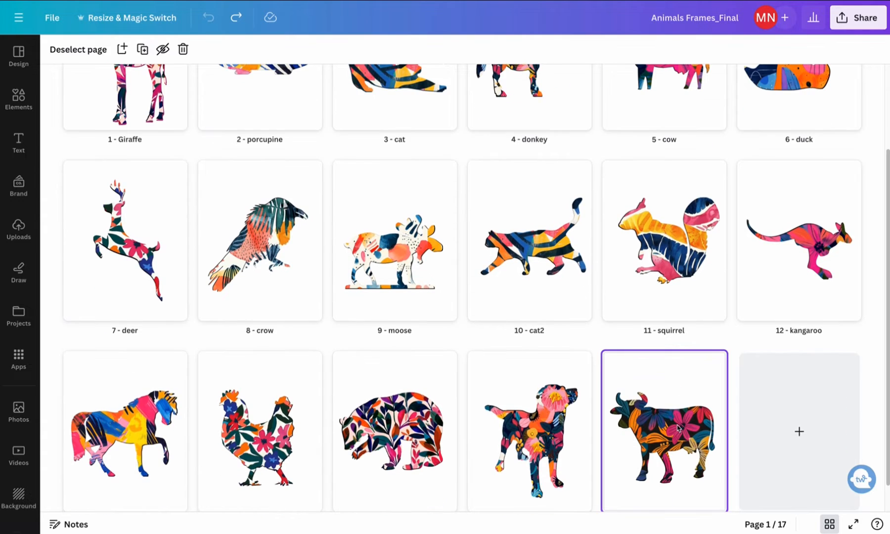
double_click(673, 436)
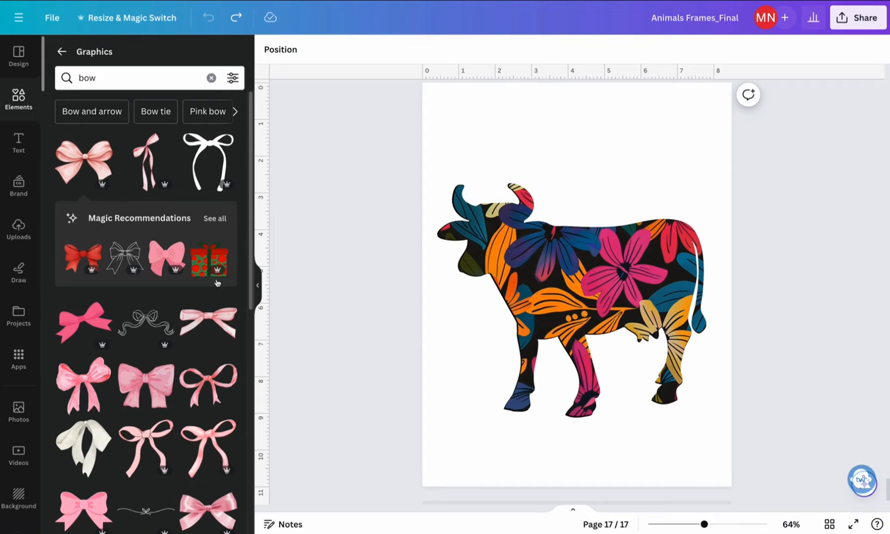
Fill the cow frame with the 17-second night city video from the Aerial shots collection
left_click(19, 455)
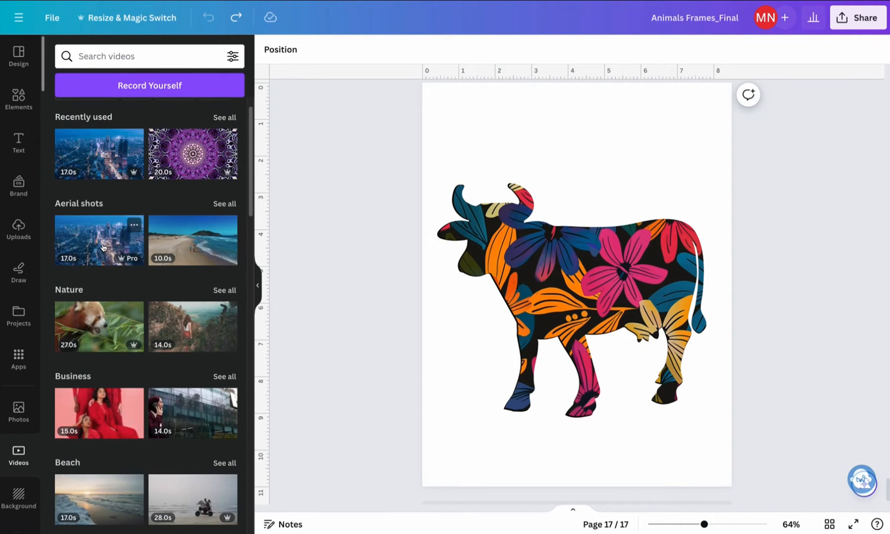
left_click_drag(103, 247, 535, 261)
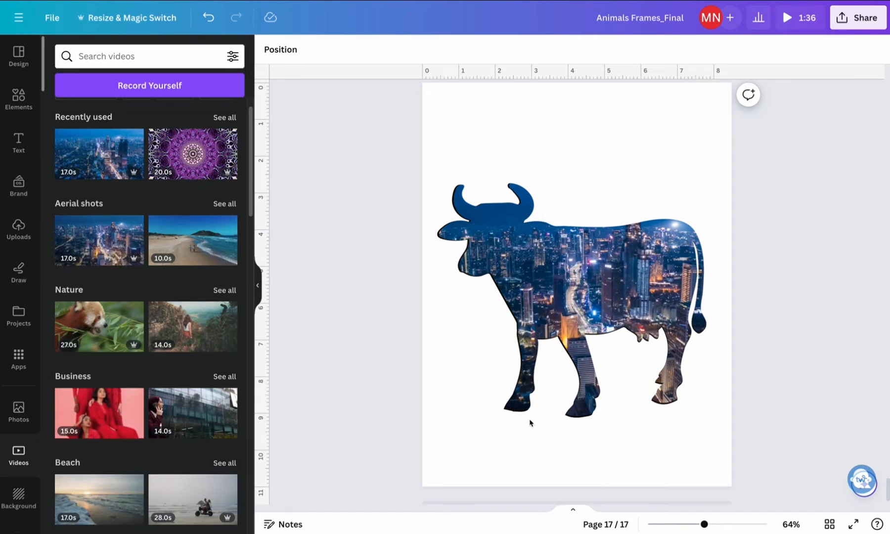
mouse_move(508, 400)
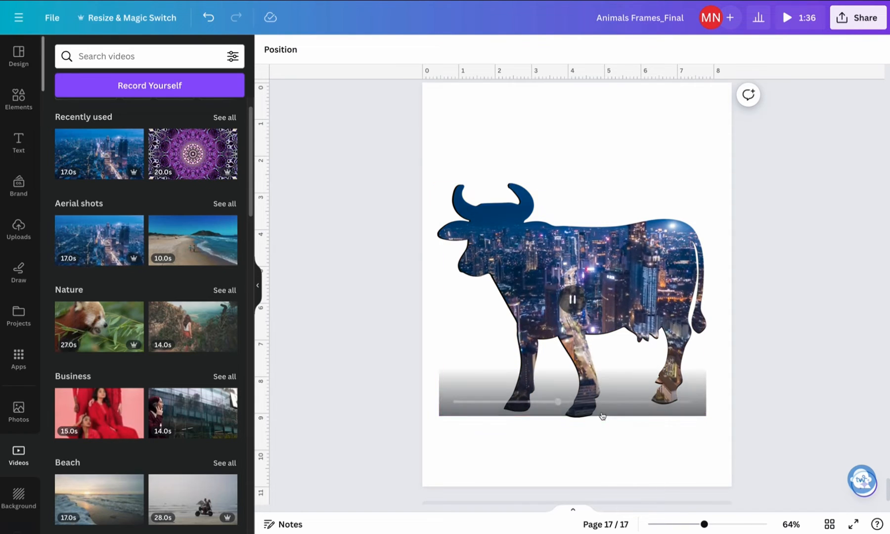
Select the black cow silhouette layer behind the video frame and recolor it magenta from the Blog brand maybe palette
left_click(516, 206)
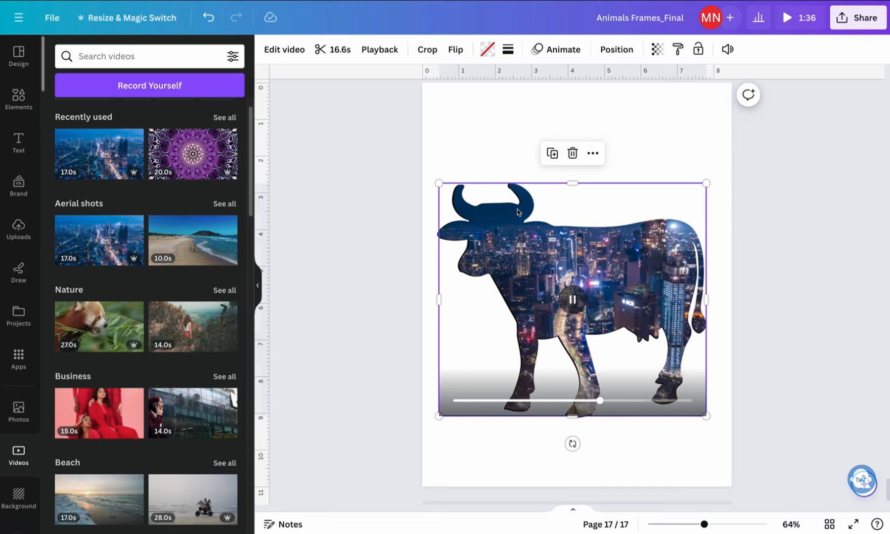
left_click(622, 48)
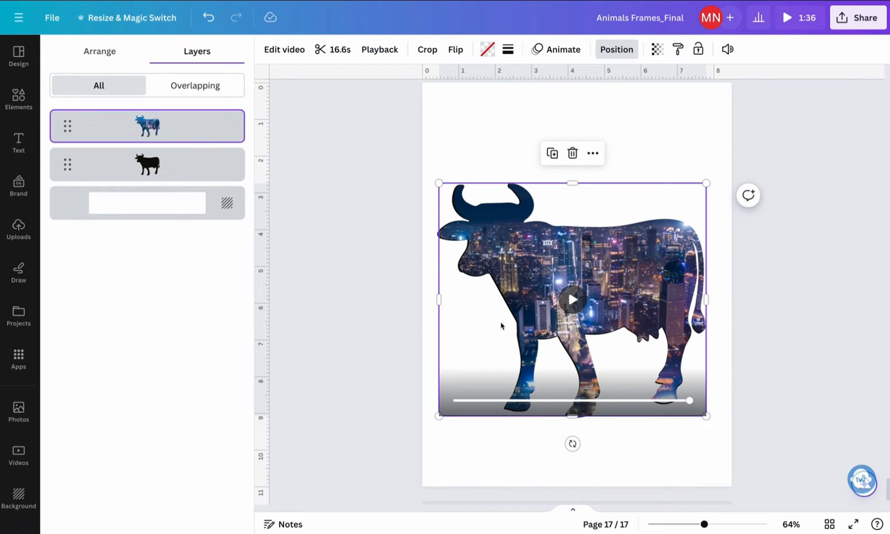
left_click(171, 178)
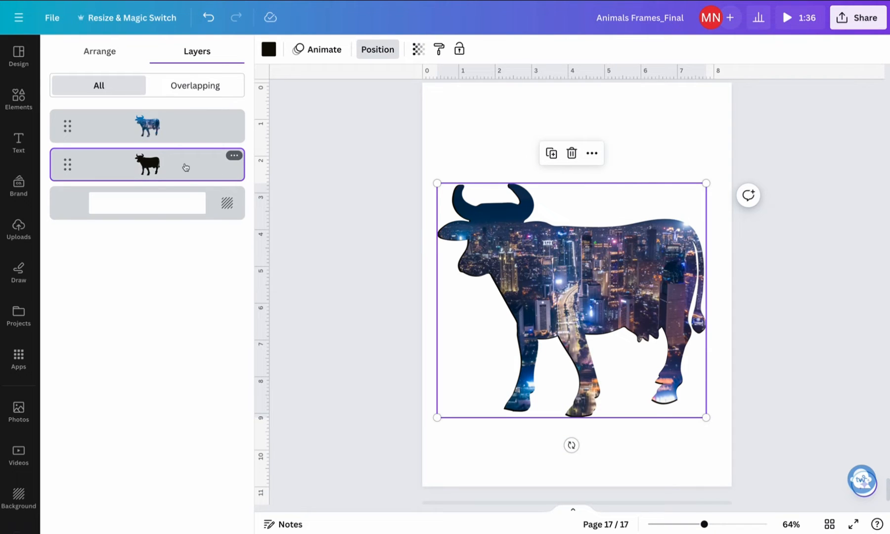
left_click(269, 49)
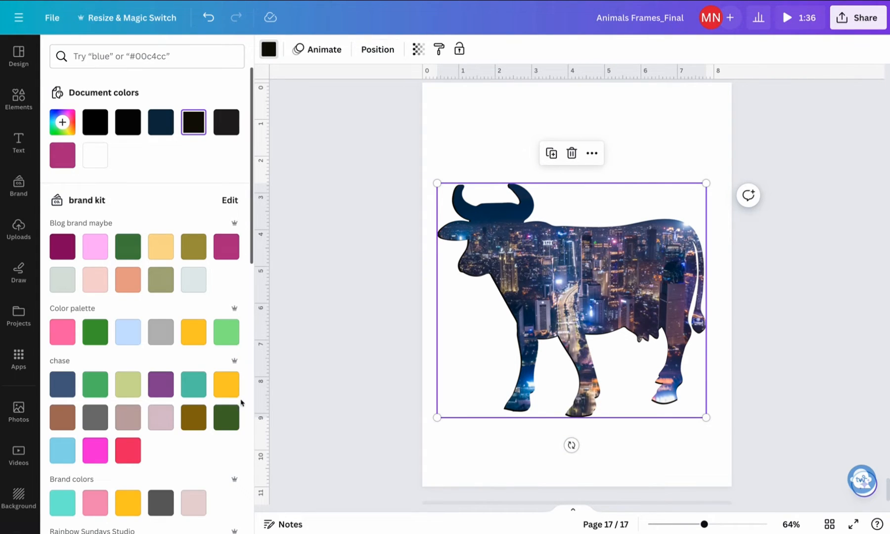
left_click(234, 250)
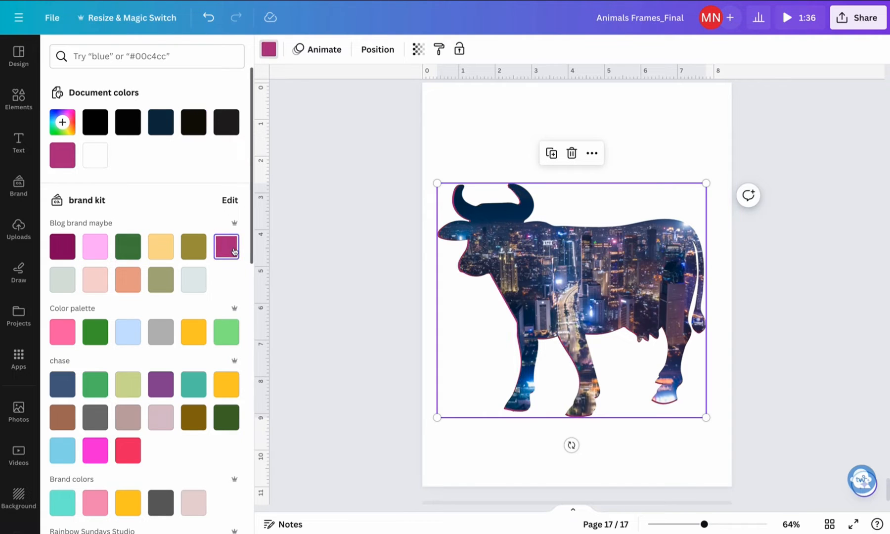
Try custom solid colors on the cow silhouette, ending with mustard yellow #C6B941
left_click(62, 123)
left_click(132, 202)
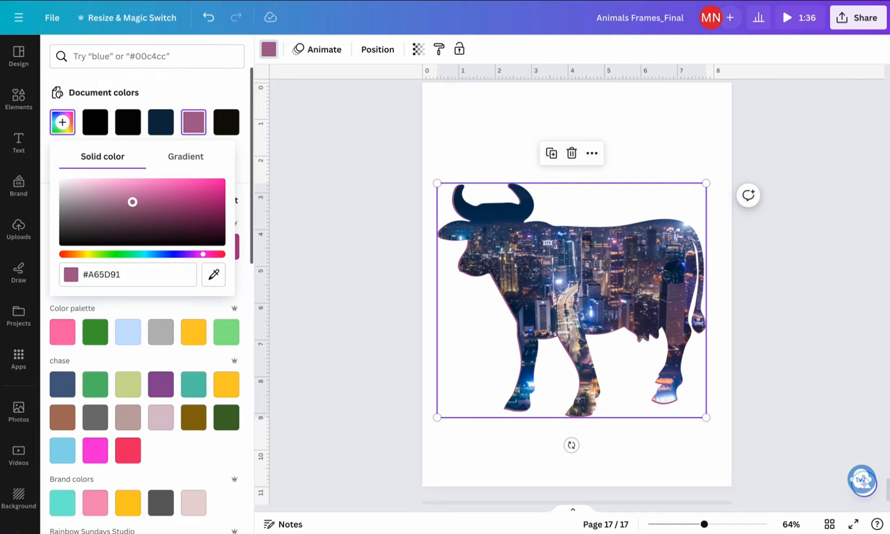
left_click(172, 184)
left_click(110, 184)
left_click_drag(102, 256, 87, 255)
left_click(131, 204)
left_click(203, 191)
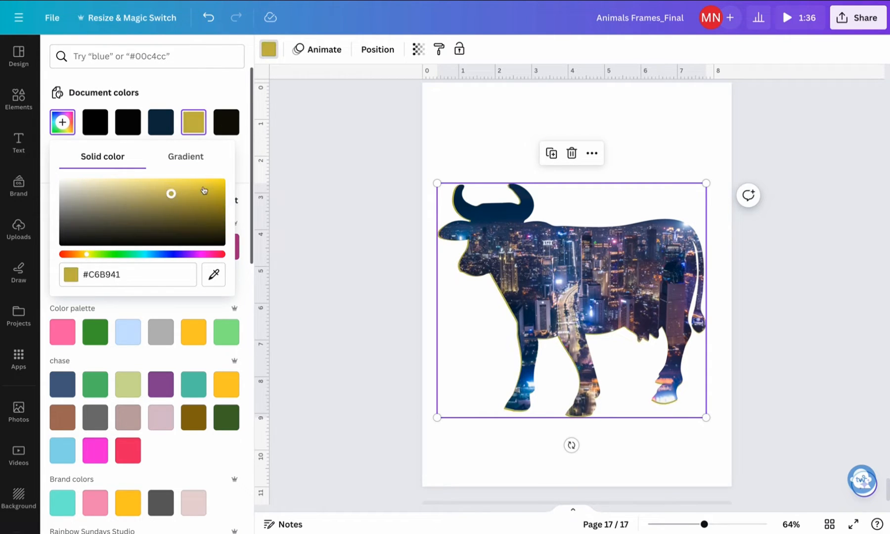
Try further custom hues and shades on the cow silhouette, ending with pink #C6127E
left_click(203, 186)
left_click(172, 254)
mouse_move(148, 199)
left_mouse_down()
mouse_move(113, 184)
mouse_move(141, 210)
left_mouse_up()
left_click(206, 254)
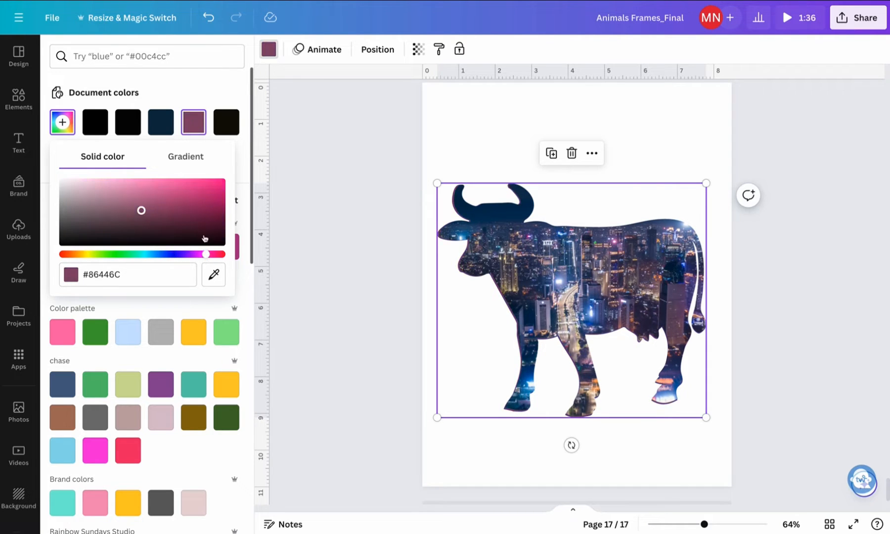
left_click(189, 203)
left_click(201, 187)
left_click(183, 183)
left_click(210, 194)
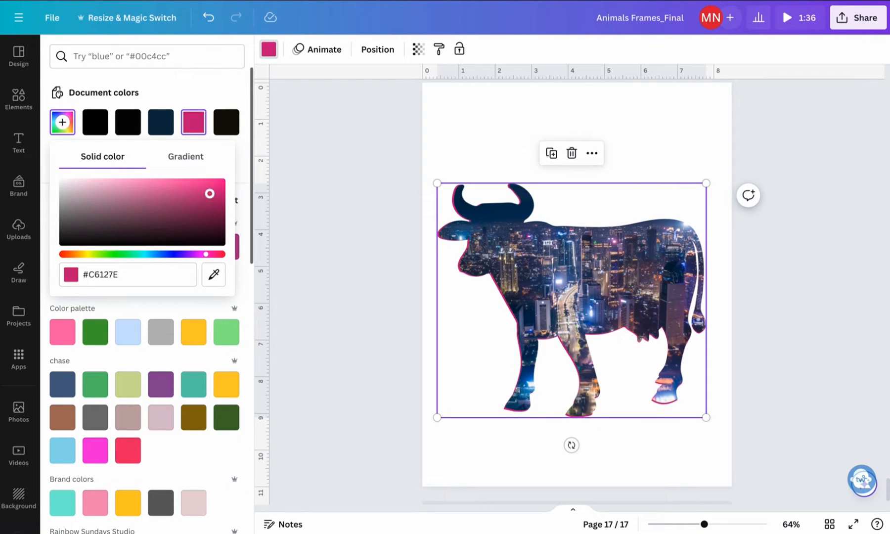
Sample the blue #517ACF from the city video with the eyedropper as the silhouette's color and deselect the silhouette
left_click(213, 274)
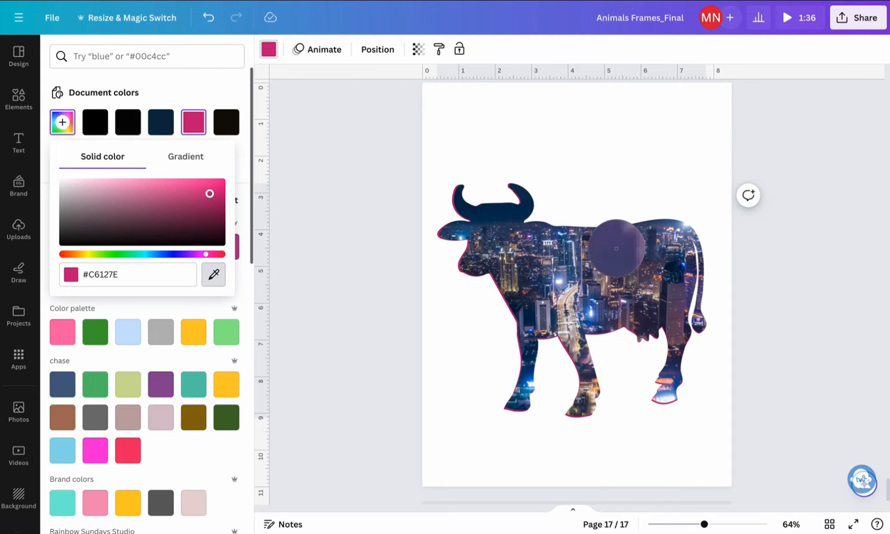
left_click(589, 309)
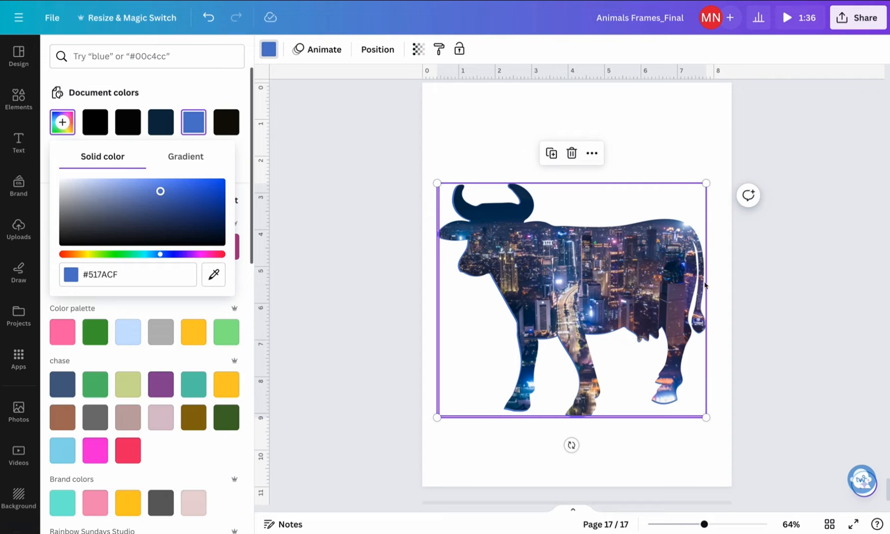
left_click(686, 438)
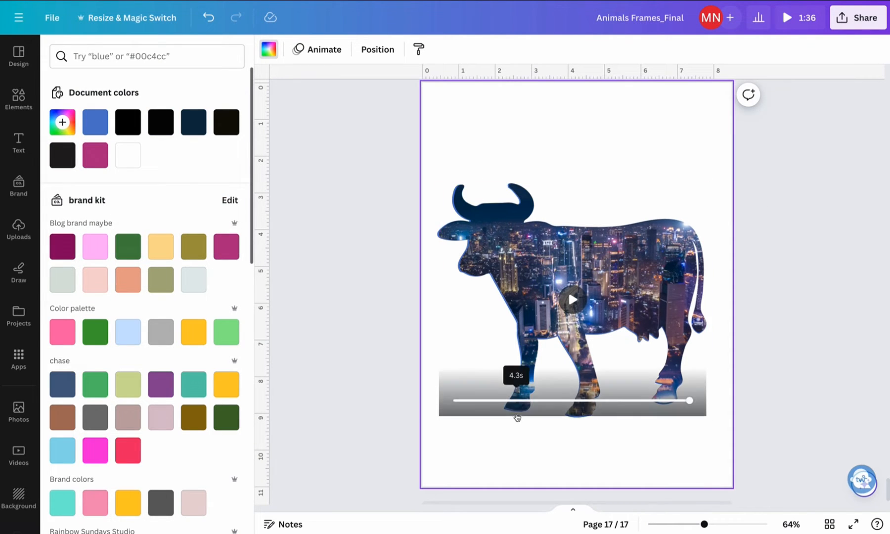
Select the blue silhouette layer beneath the video frame and enlarge it slightly so it extends past the cow's edge
left_click(580, 417)
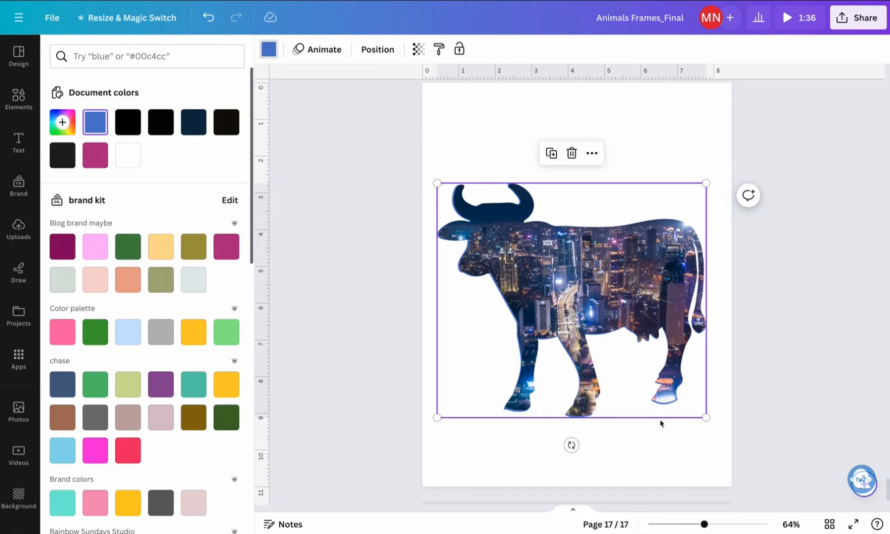
left_click(380, 52)
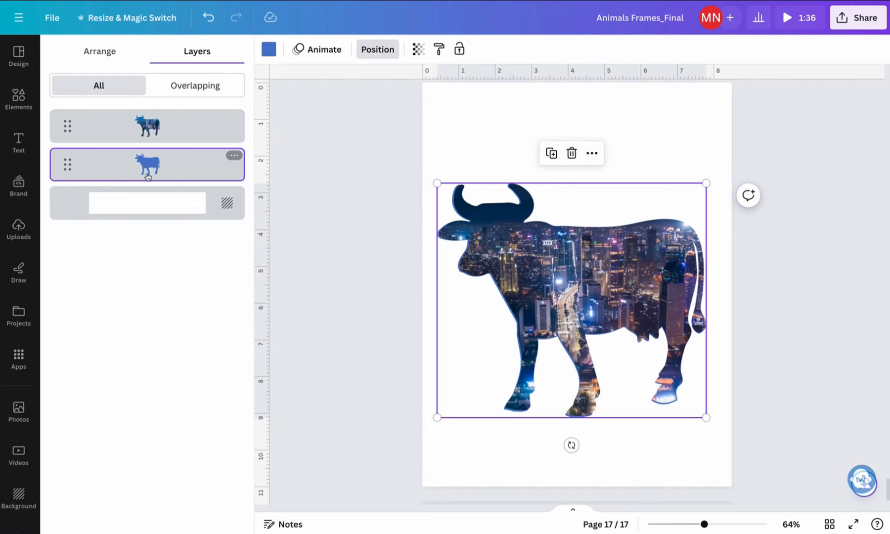
left_click(154, 131)
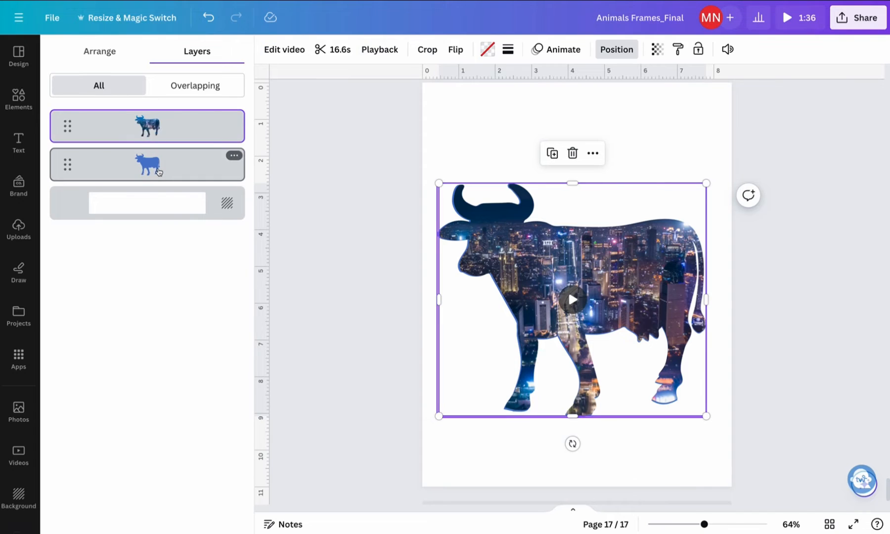
left_click(159, 172)
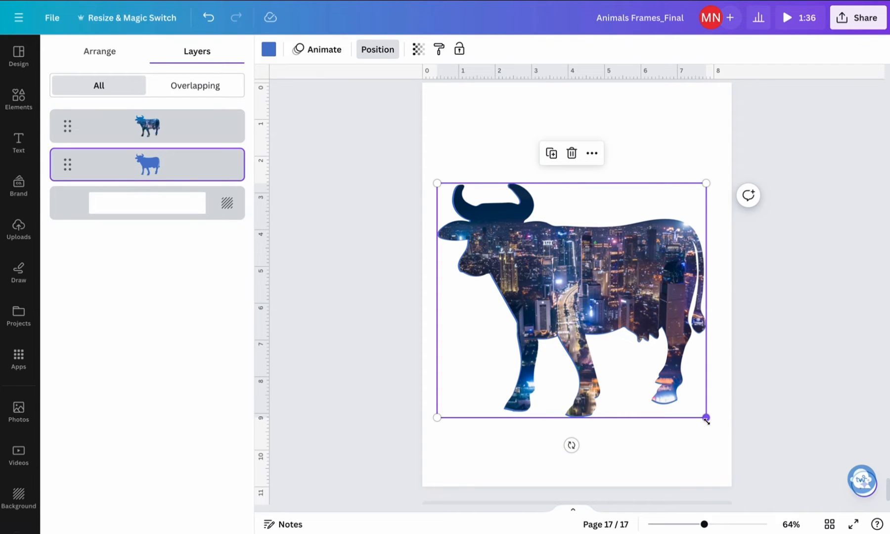
left_click_drag(706, 418, 709, 421)
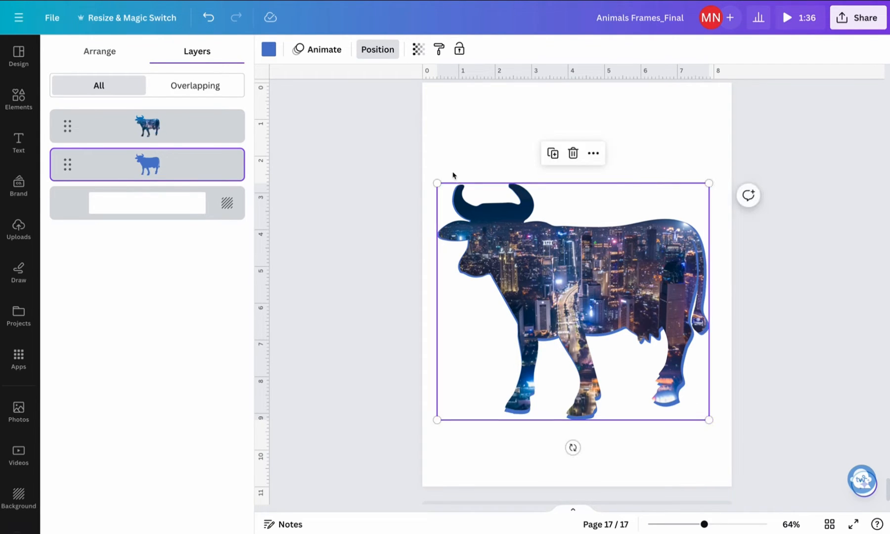
left_click_drag(435, 179, 433, 179)
Recolor the enlarged cow silhouette golden yellow from the chase palette
left_click(267, 50)
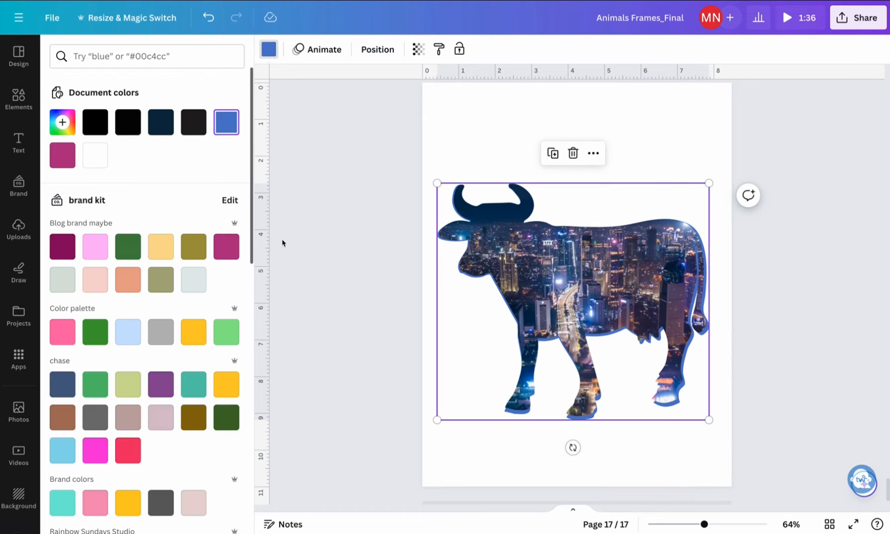
left_click(228, 245)
left_click(227, 384)
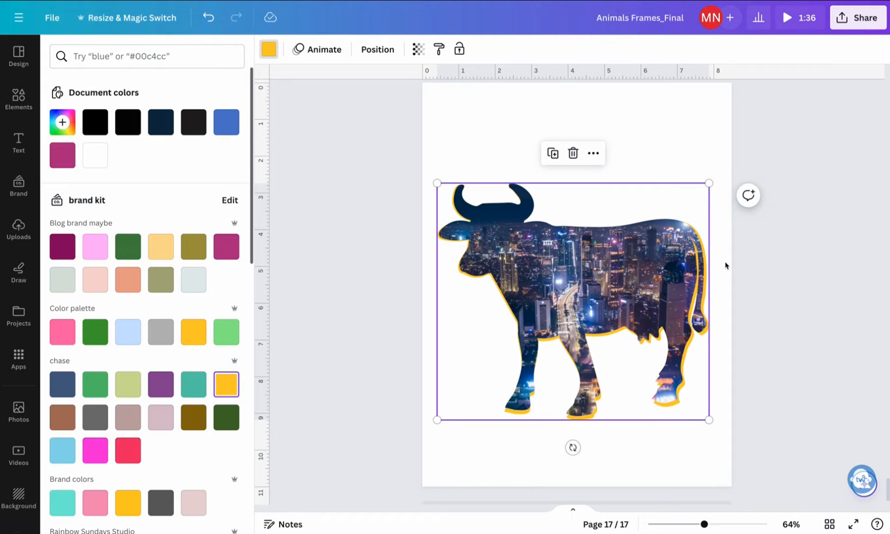
Shrink the yellow silhouette slightly from its lower-right corner to leave a thinner outline around the cow
left_click_drag(712, 182, 711, 177)
left_click_drag(711, 425, 708, 423)
left_click_drag(704, 524, 715, 524)
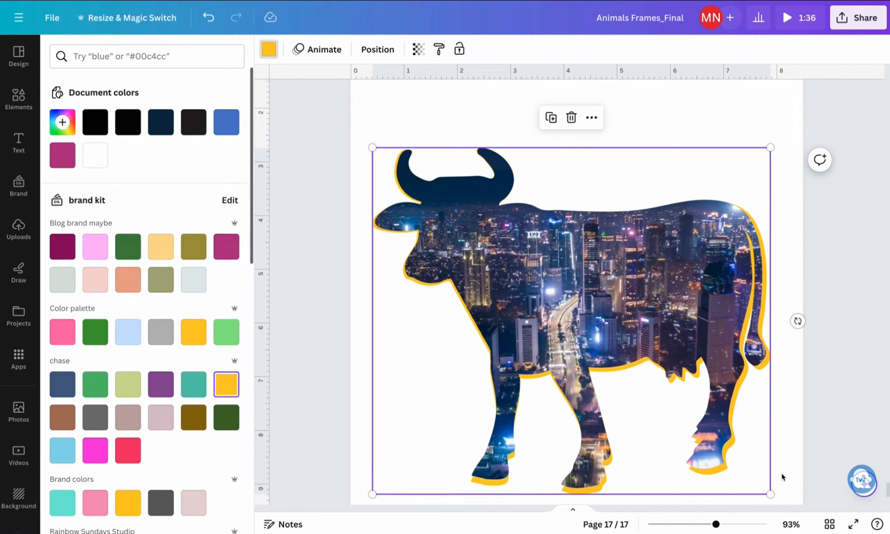
left_click_drag(770, 493, 768, 492)
left_click_drag(722, 525, 739, 525)
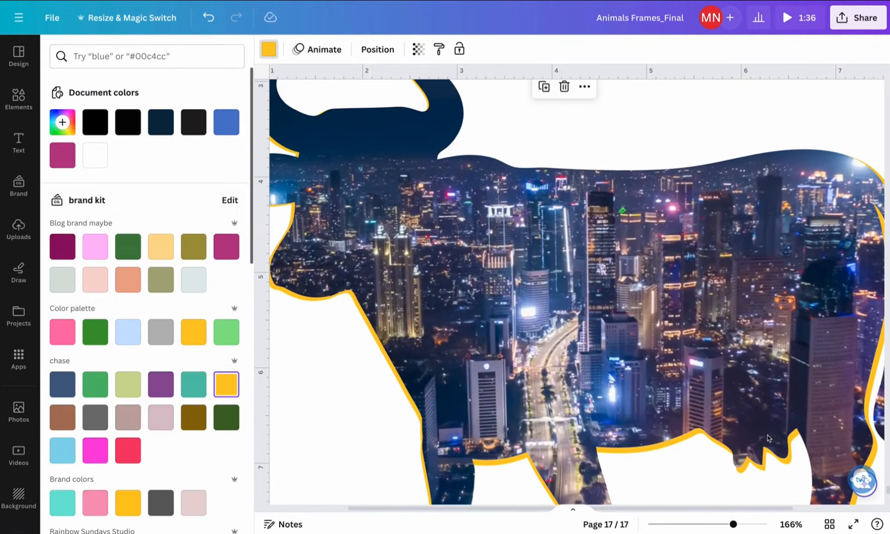
scroll(749, 416, "down", 5)
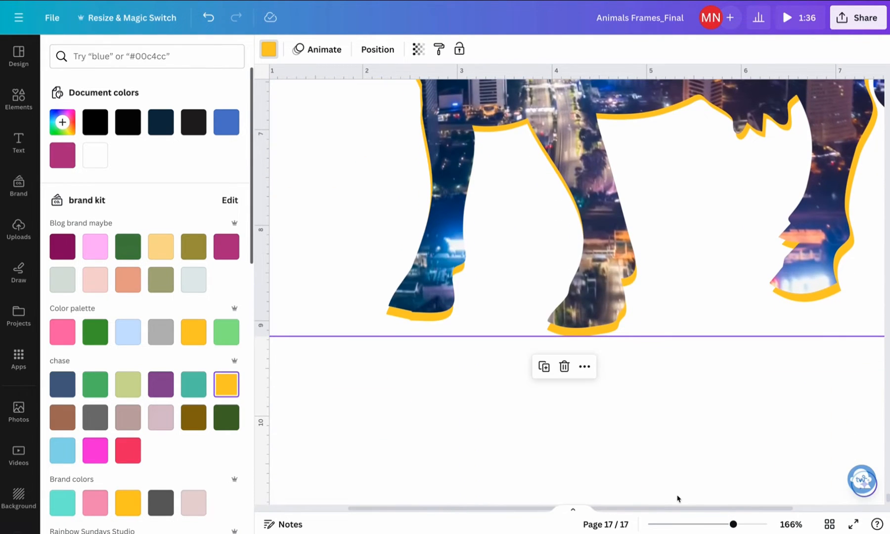
left_click_drag(693, 512, 778, 512)
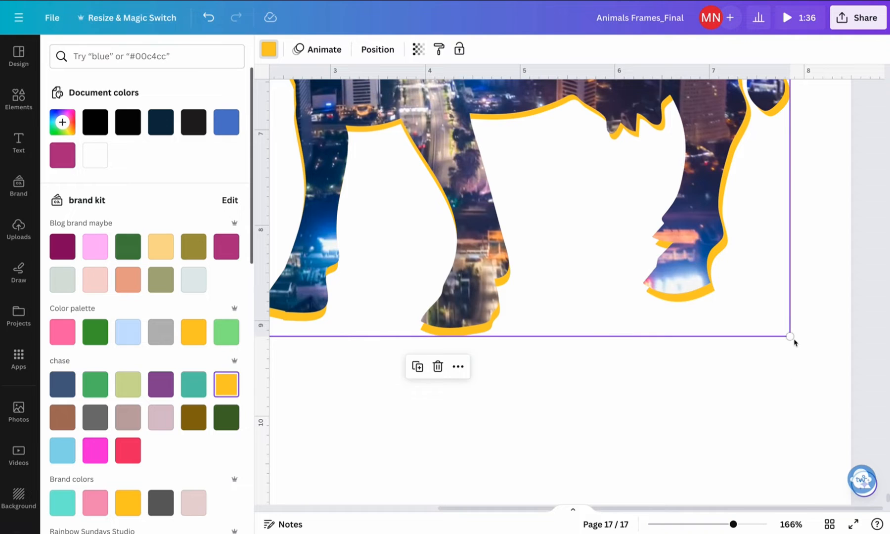
left_click_drag(790, 337, 784, 332)
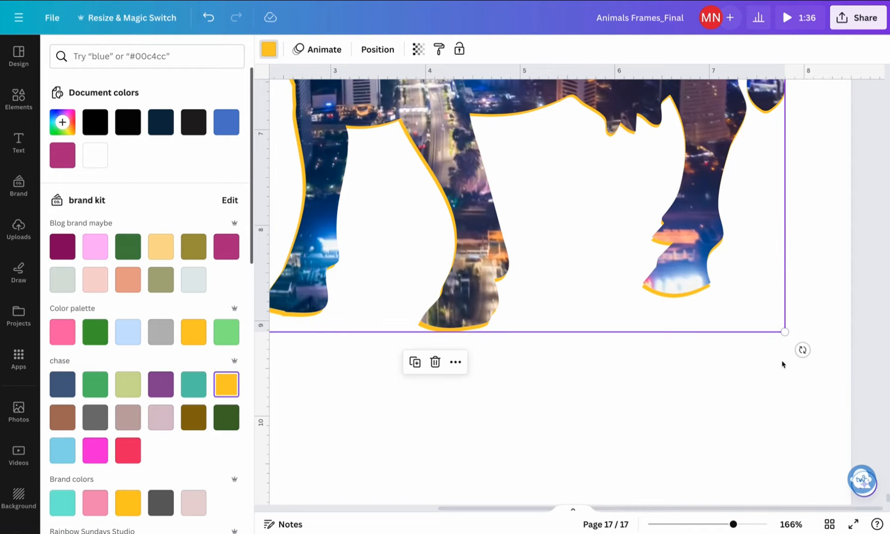
Duplicate the yellow silhouette over the cow and enlarge the copy slightly from its upper-right corner
left_click_drag(735, 528, 709, 528)
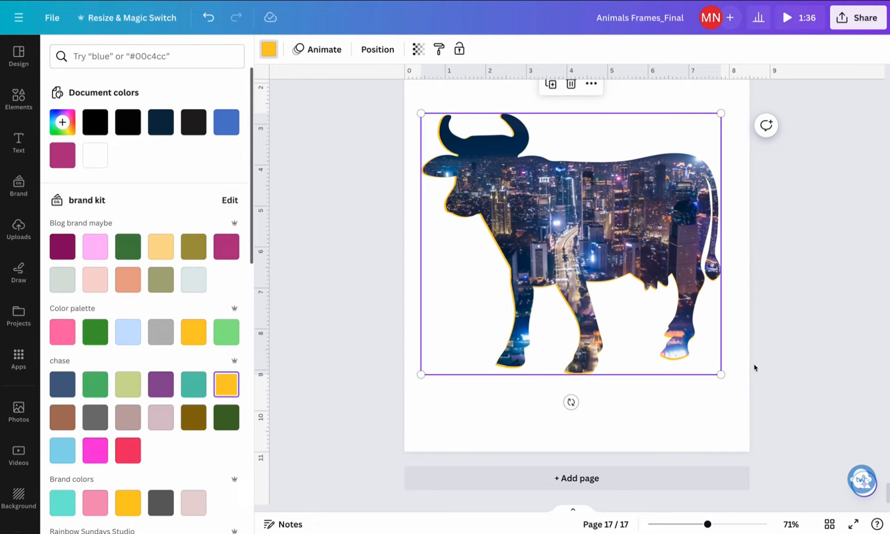
right_click(716, 374)
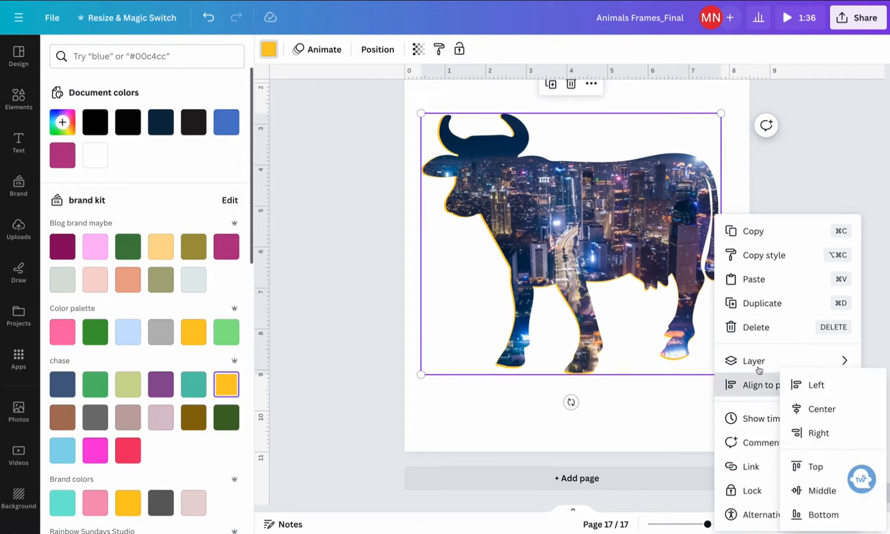
left_click(761, 303)
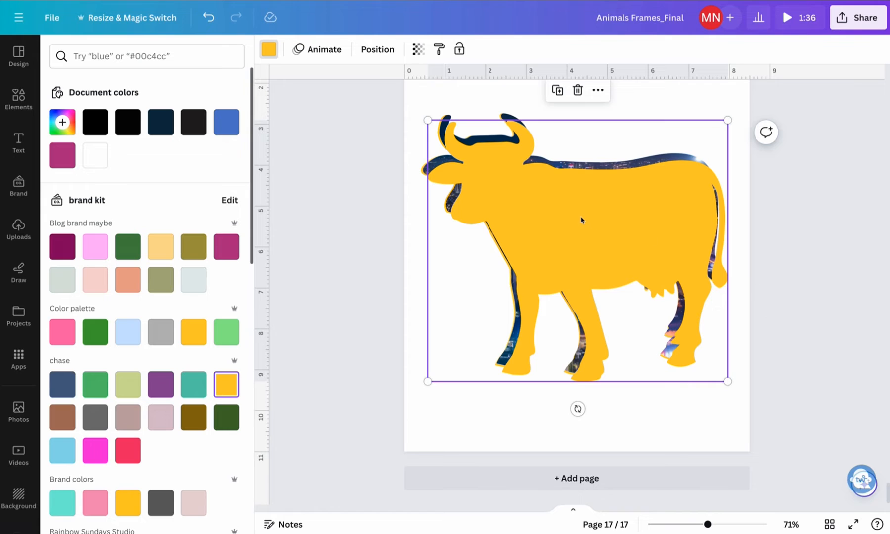
left_click_drag(581, 221, 575, 211)
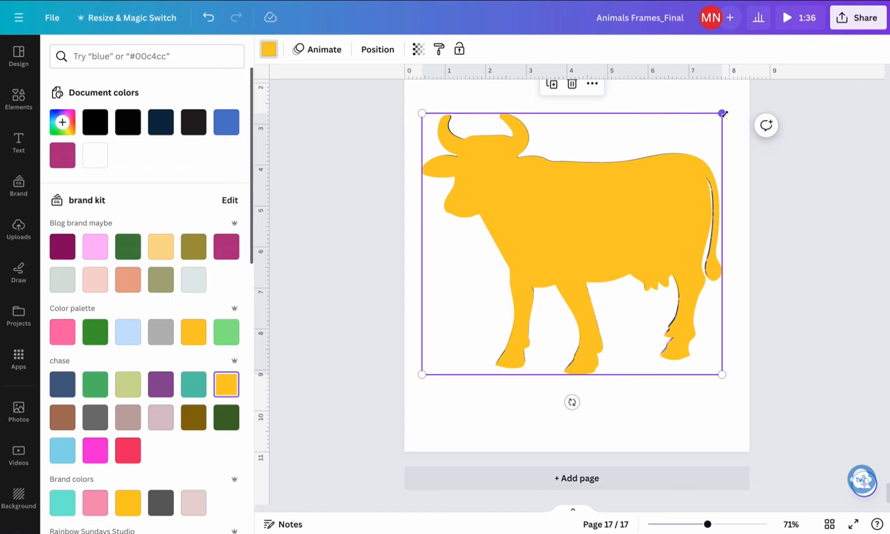
left_click_drag(723, 112, 725, 110)
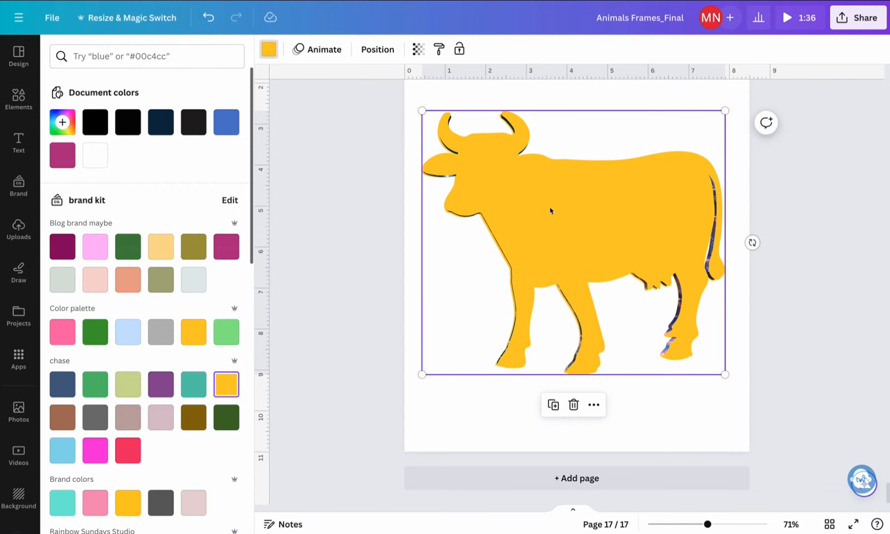
Send the enlarged yellow silhouette copy to the back, behind the video-filled cow frame
right_click(619, 209)
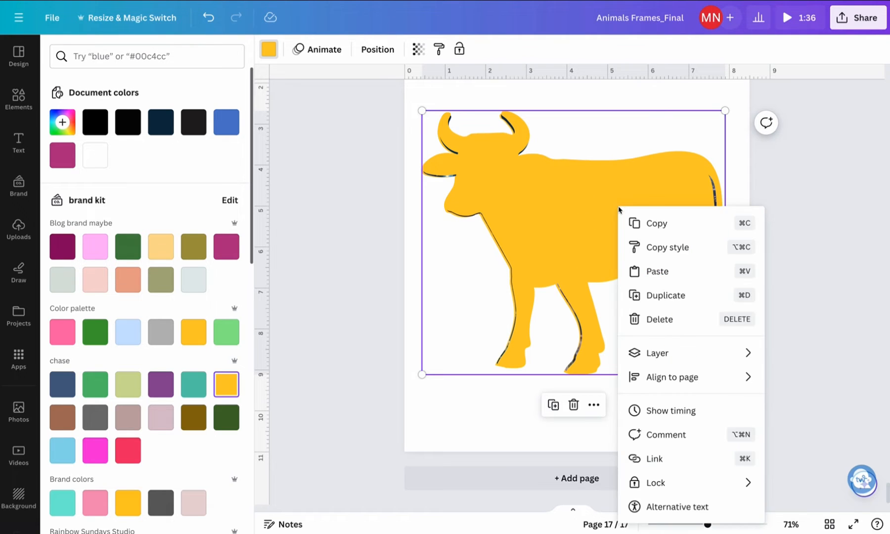
mouse_move(692, 359)
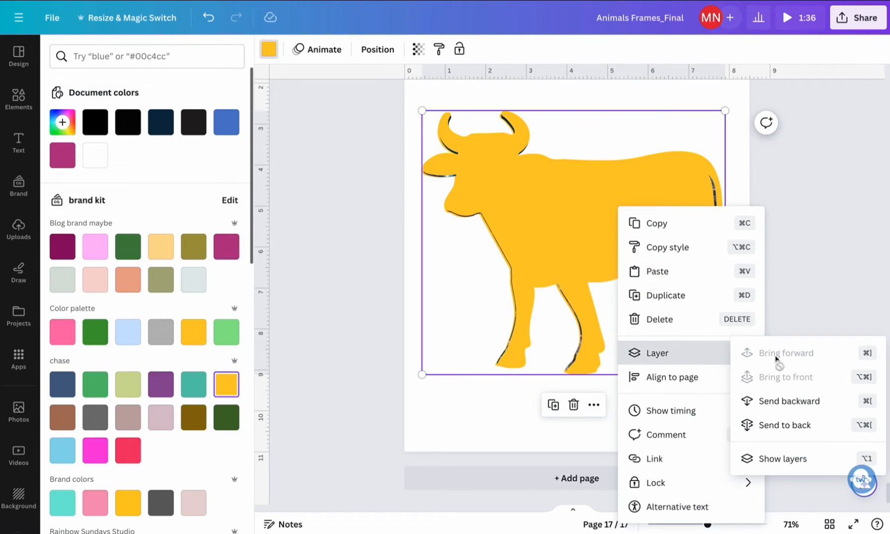
left_click(790, 426)
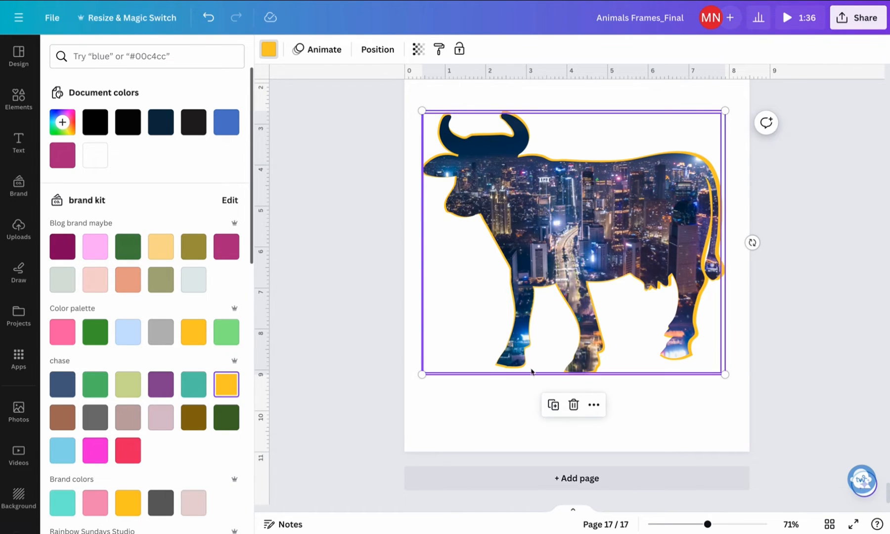
Select both yellow silhouette layers and group them
left_click(385, 58)
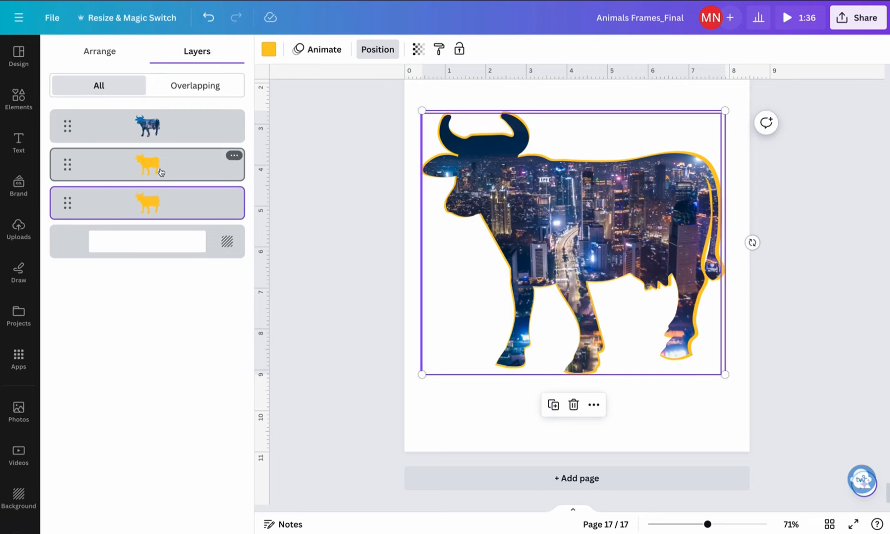
left_click(178, 172, "shift")
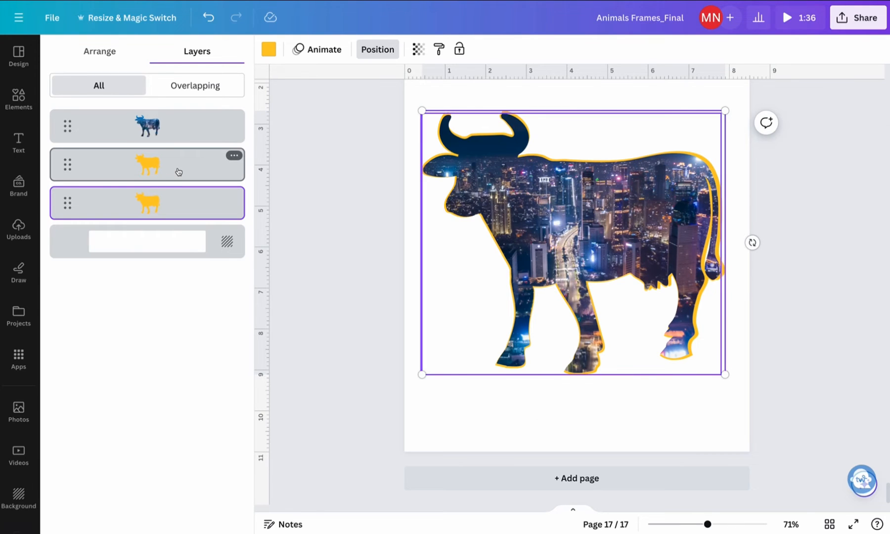
right_click(179, 171)
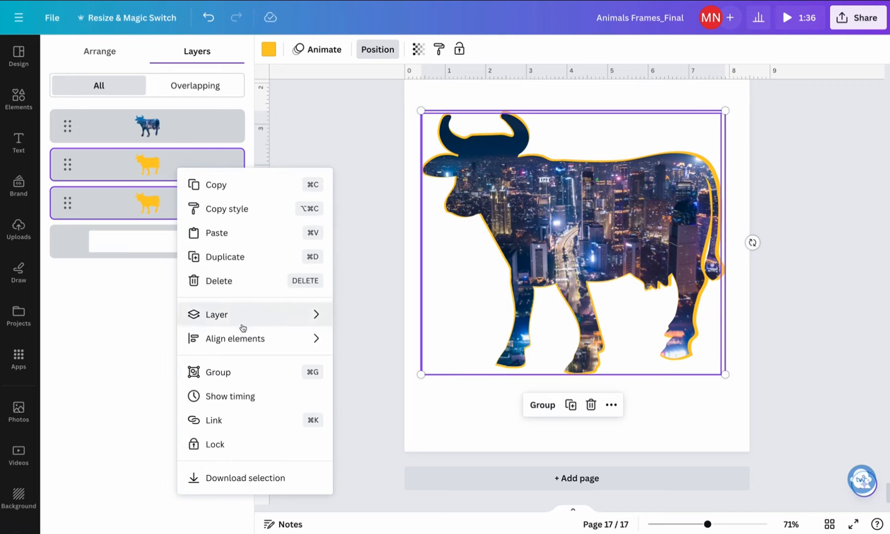
left_click(233, 372)
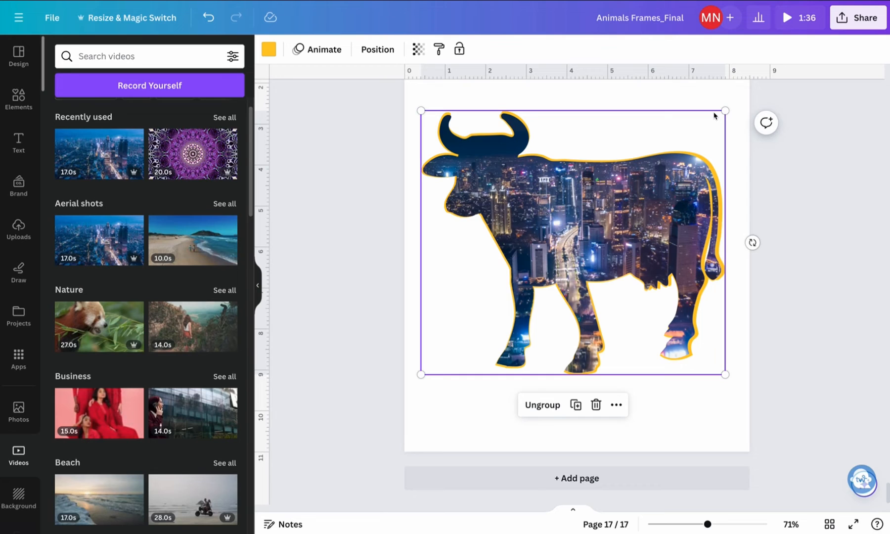
Shift the grouped yellow silhouettes off the cow, and align them with the video frame to center and middle
left_click_drag(714, 115, 700, 137)
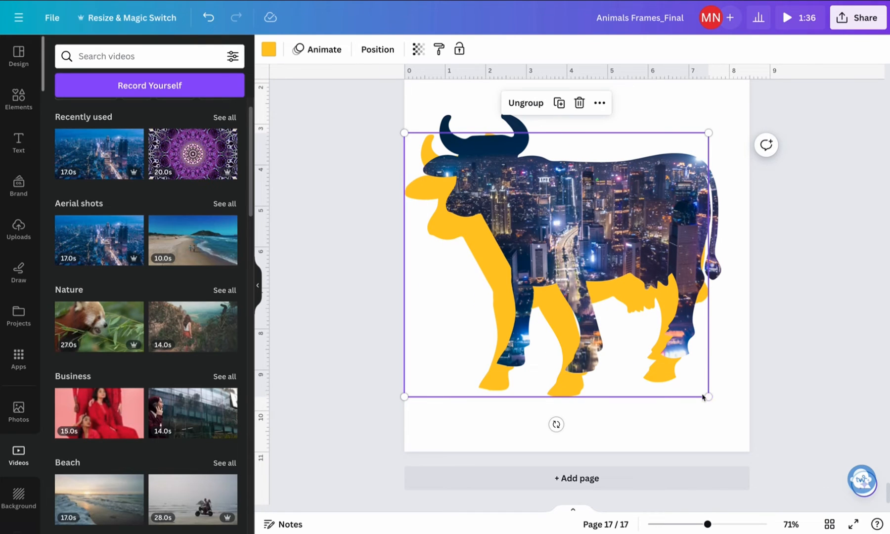
left_click_drag(706, 395, 722, 421)
left_click(379, 165)
left_click_drag(349, 152, 543, 233)
left_click(398, 50)
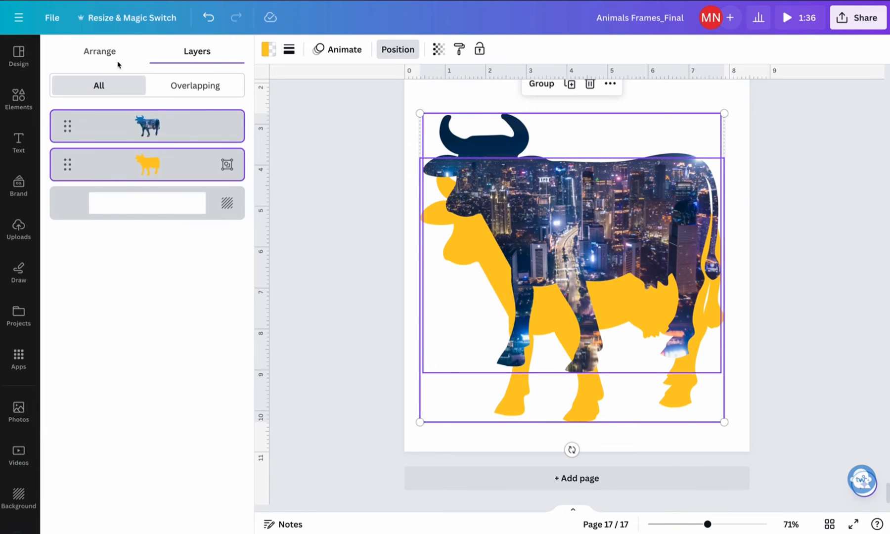
left_click(102, 54)
left_click(80, 182)
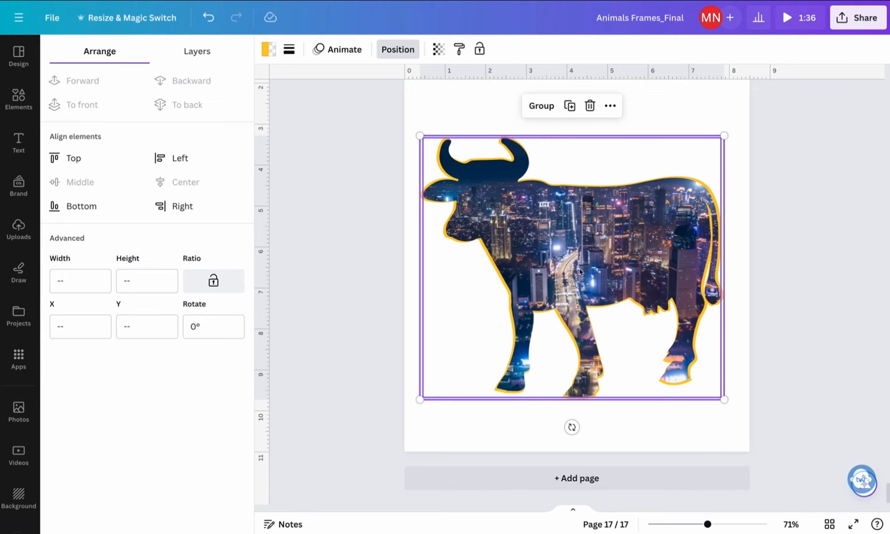
left_click(744, 417)
left_click(776, 228)
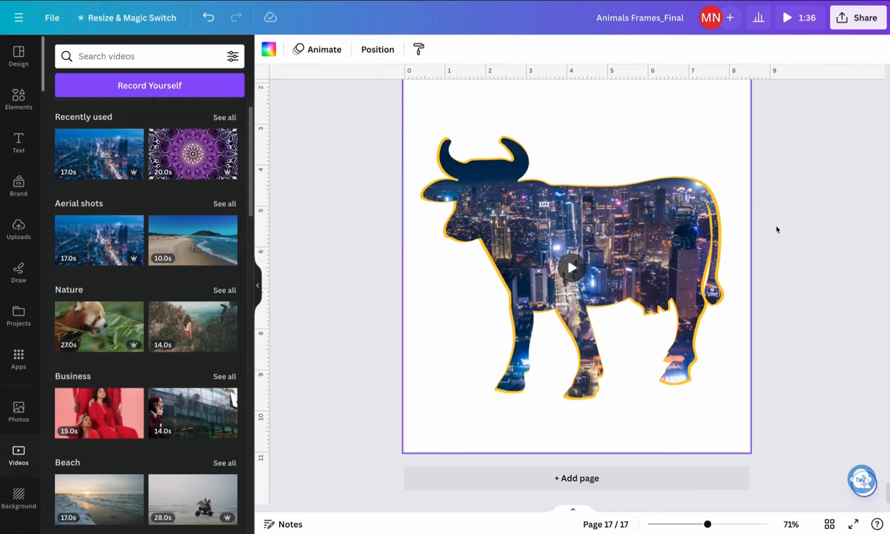
left_click(824, 230)
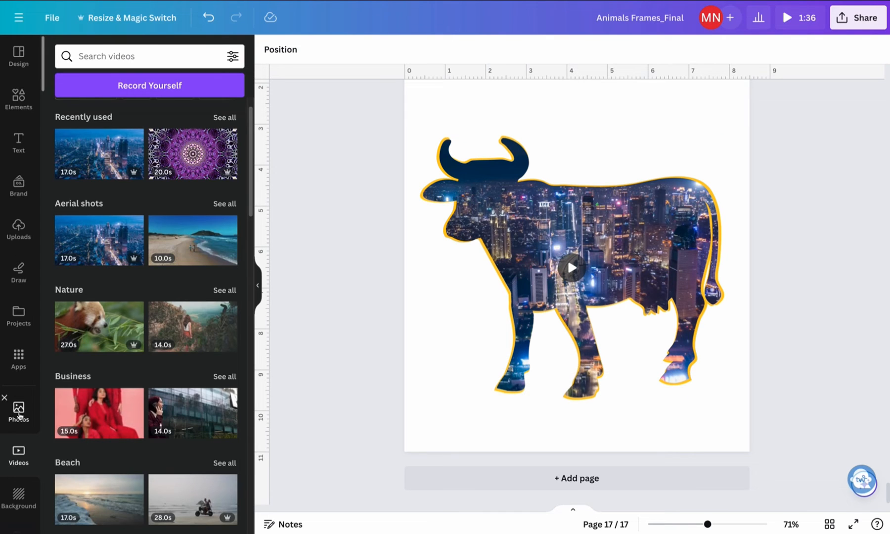
Replace the video in the cow frame with the orchard roadside photo from the "country side" results
left_click(19, 410)
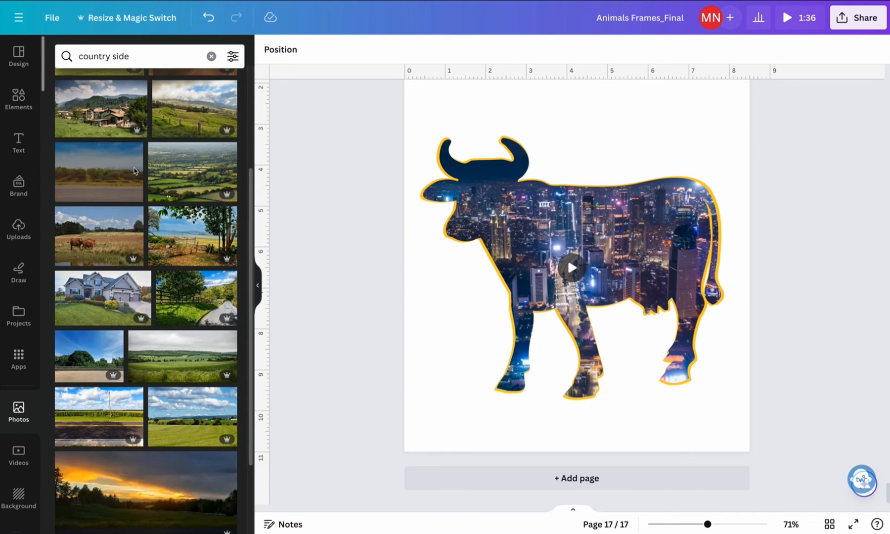
left_click_drag(134, 171, 502, 228)
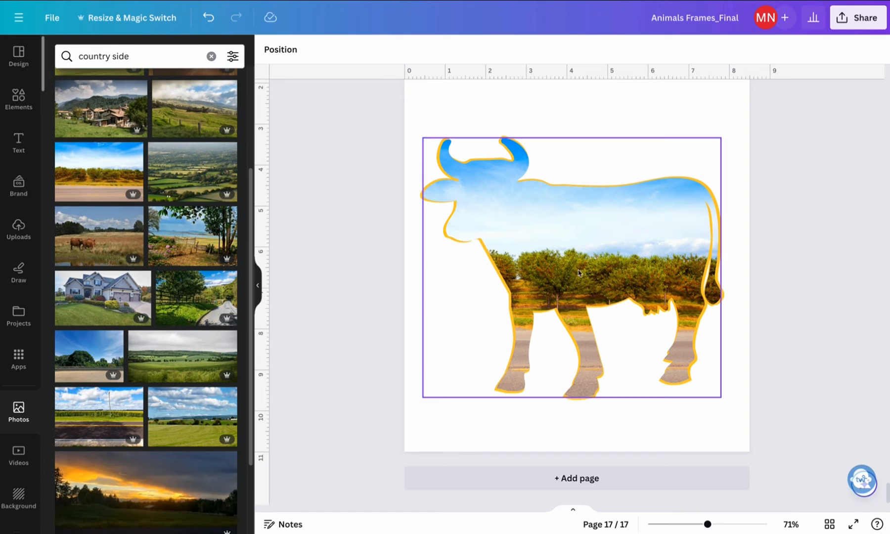
left_click(661, 258)
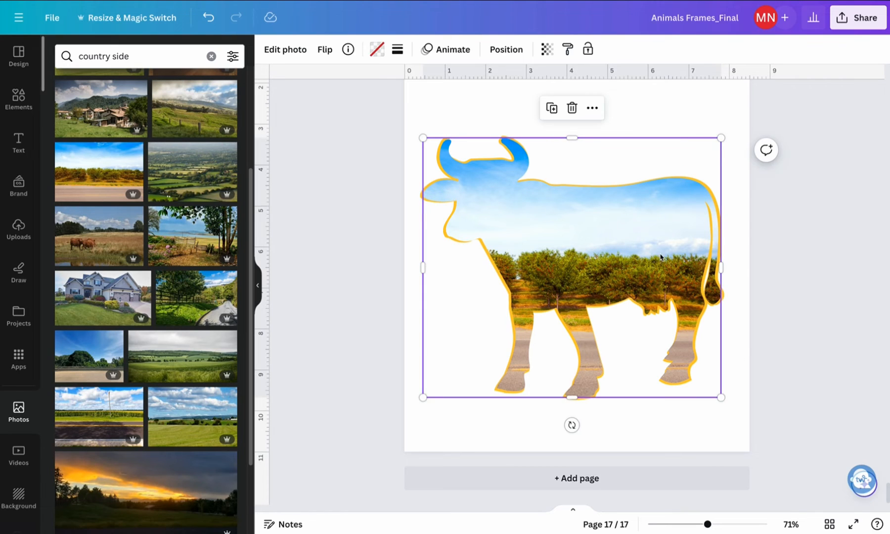
Reposition the orchard photo sideways inside the cow frame so that it extends past the cow's tail
double_click(606, 257)
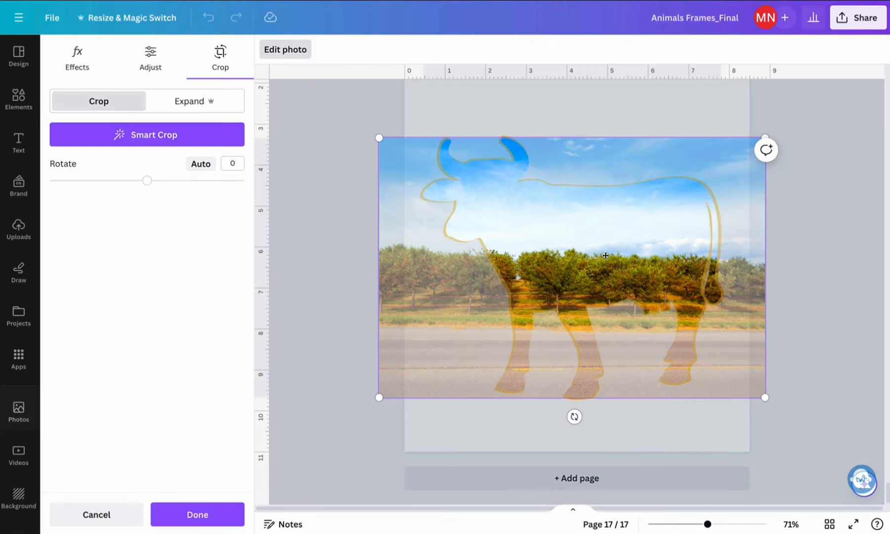
left_click_drag(601, 255, 589, 220)
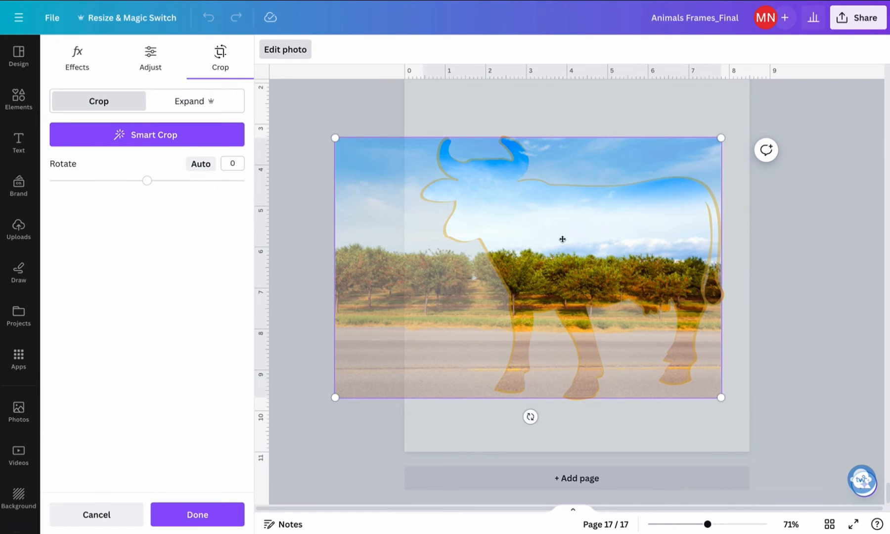
left_click_drag(607, 273, 647, 250)
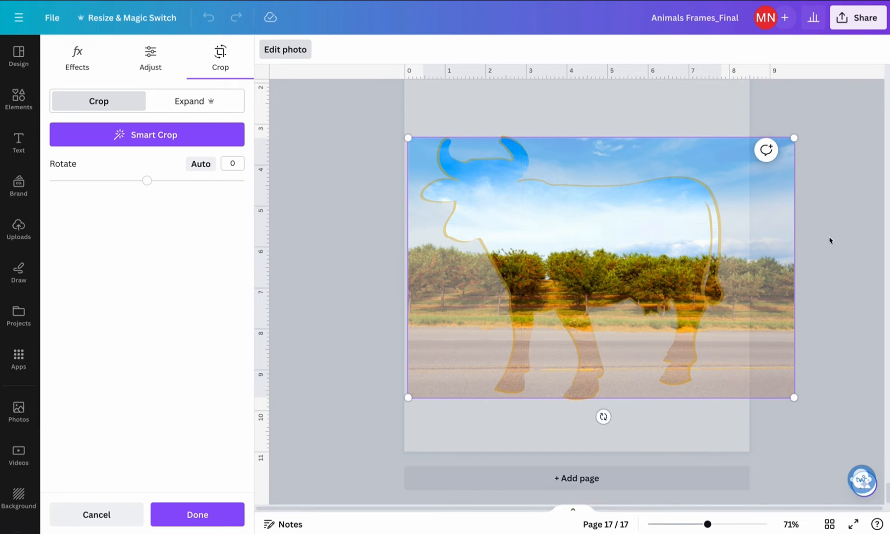
left_click(466, 428)
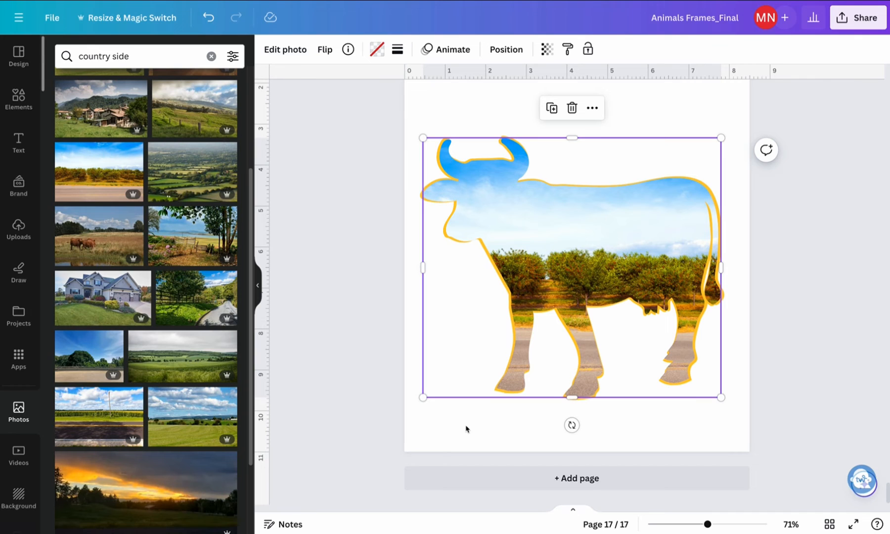
left_click(806, 356)
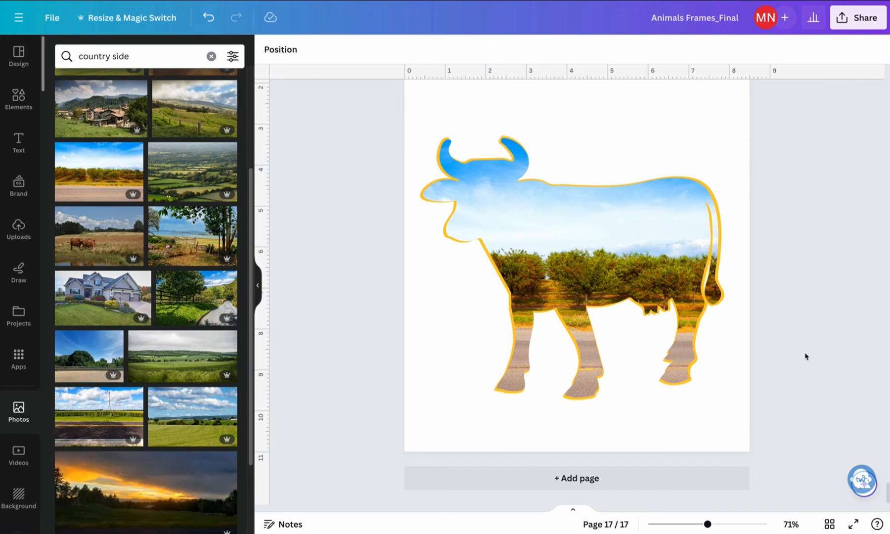
Remove the orchard photo from the cow frame while keeping the empty frame
left_click(630, 241)
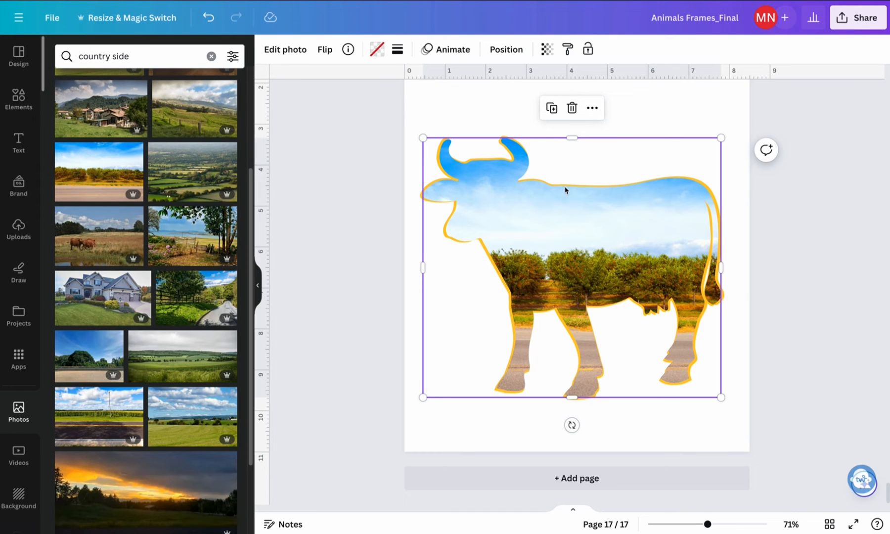
double_click(567, 222)
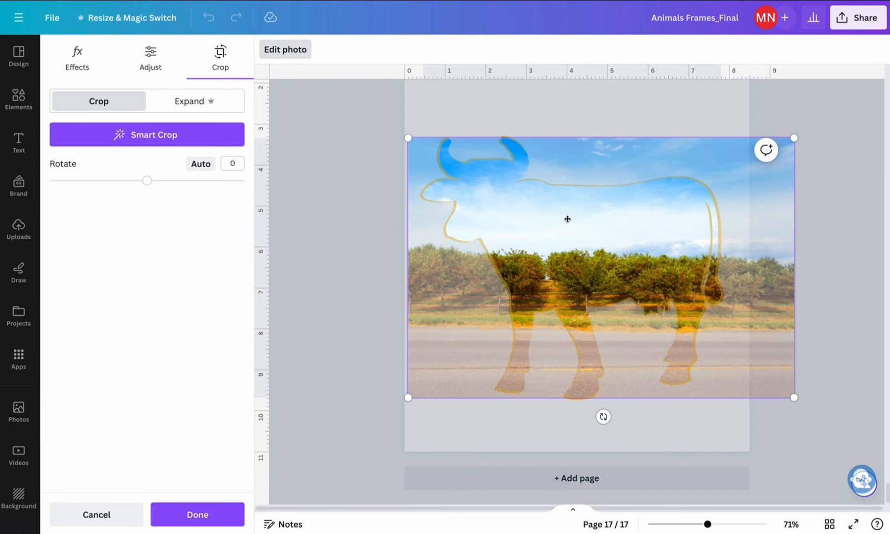
key("Delete")
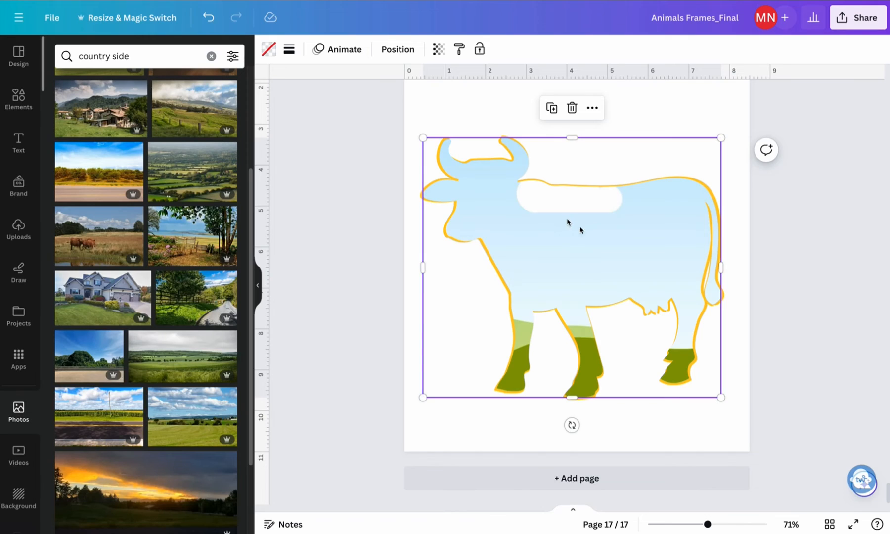
left_click(772, 292)
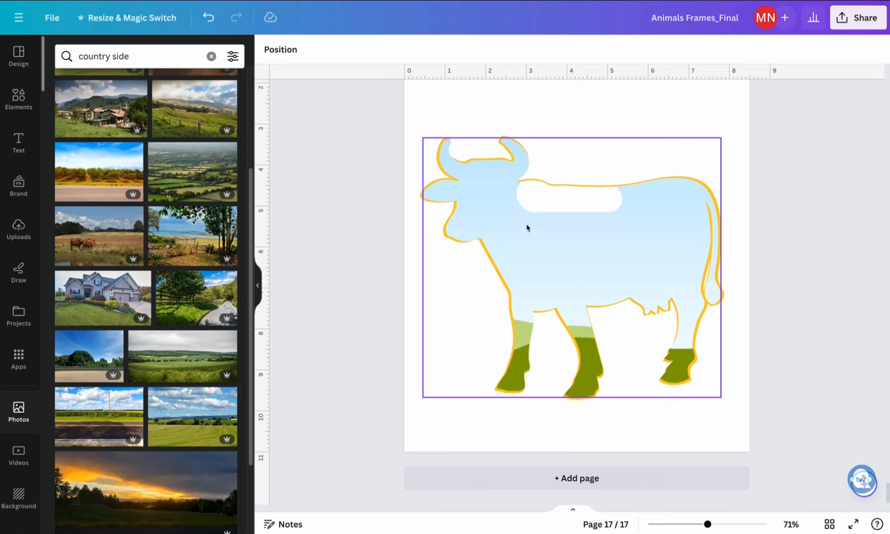
Select the empty cow frame together with the yellow outline silhouettes and group them
left_click(589, 238)
left_click(360, 150)
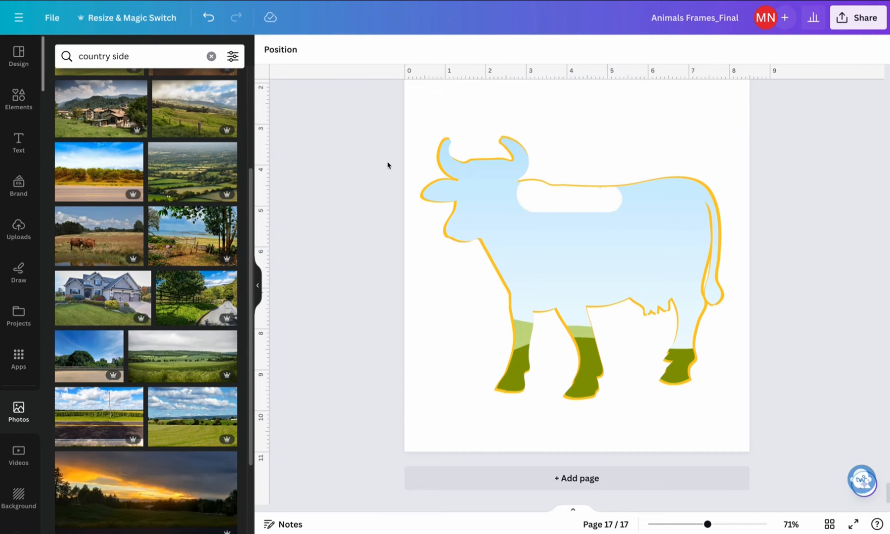
left_click_drag(367, 125, 764, 400)
left_click(547, 106)
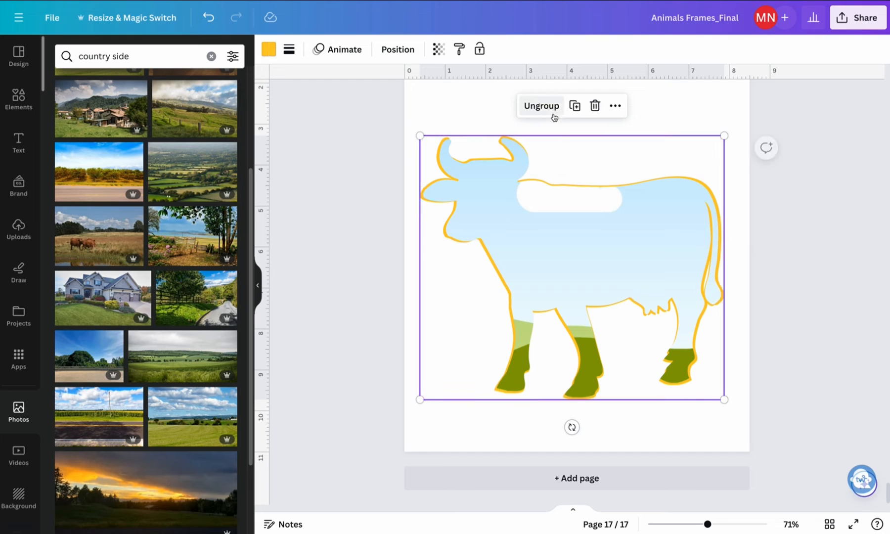
Delete the cow frame from the group and undo the deletion, and ungroup the frame from the yellow outline
left_click(603, 255)
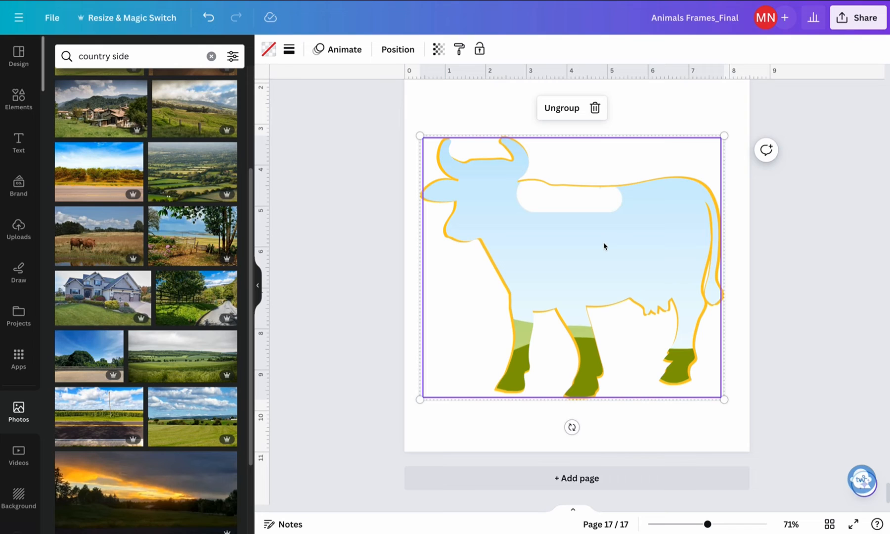
key("Delete")
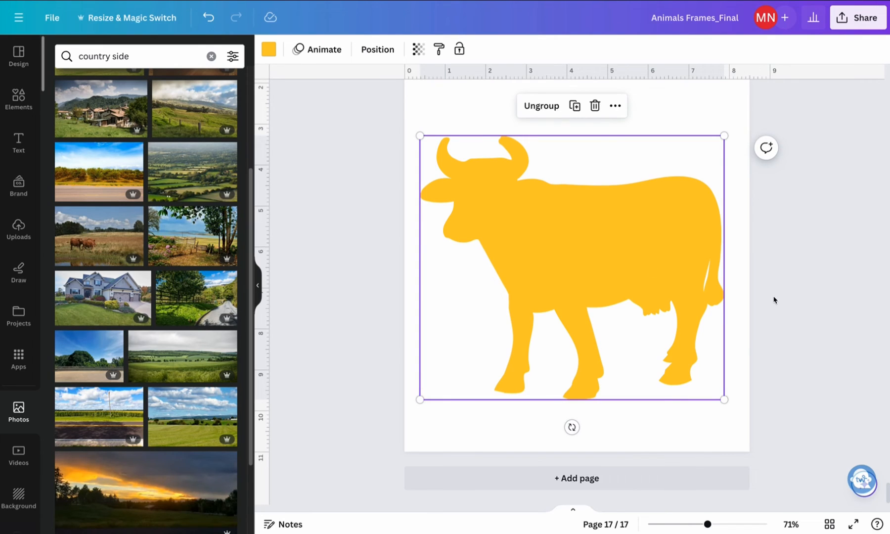
key("ctrl+z")
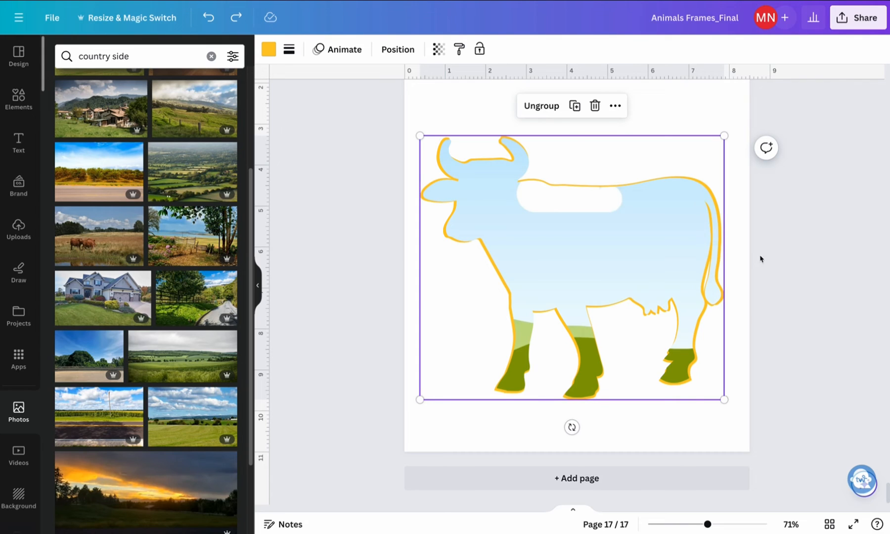
left_click(543, 107)
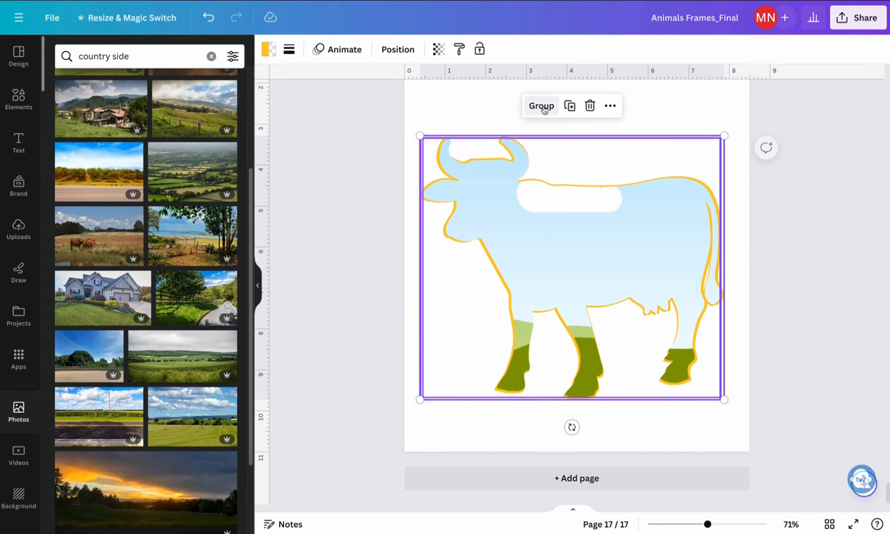
left_click(364, 208)
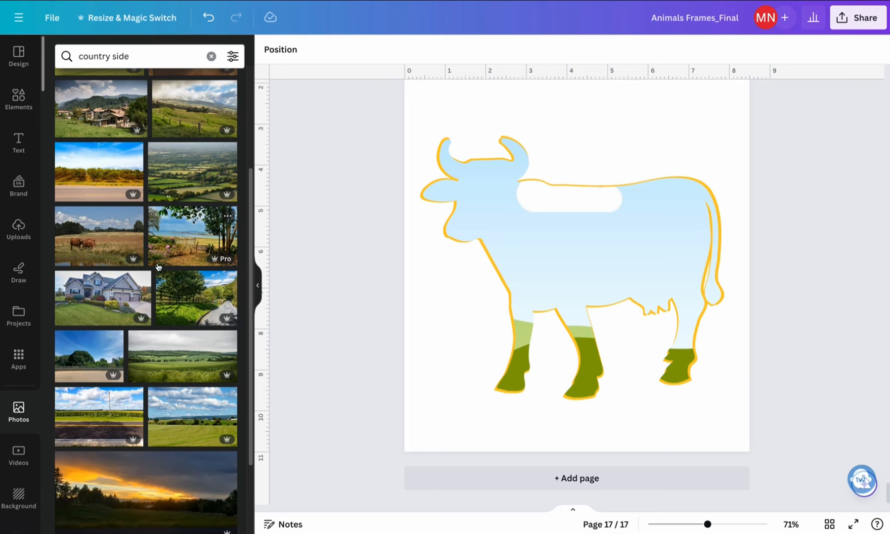
Try the photo of brown cows in a field in the cow frame, and undo its placement
left_click_drag(99, 243, 676, 271)
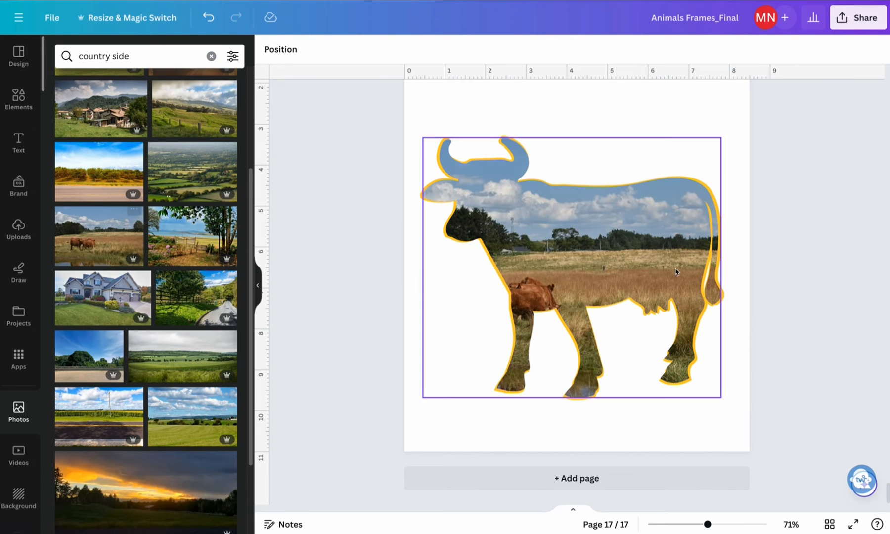
double_click(624, 264)
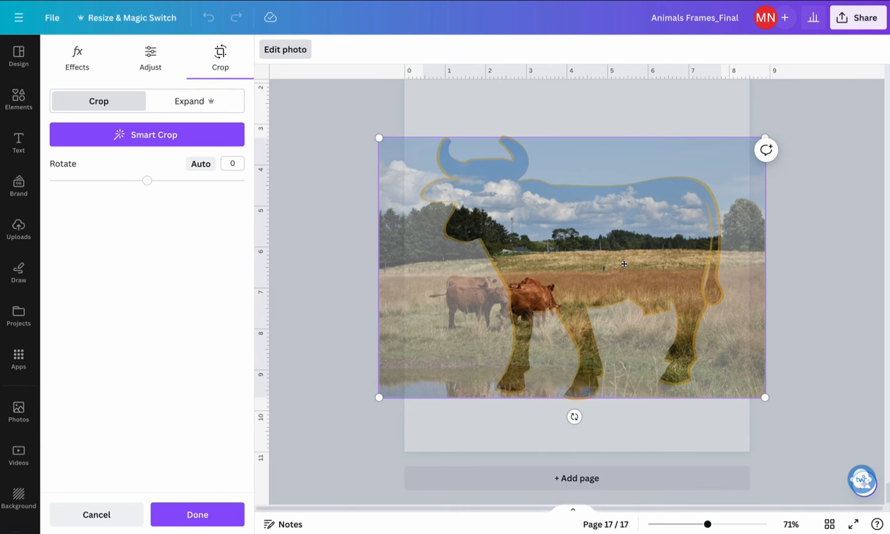
key("ctrl+z")
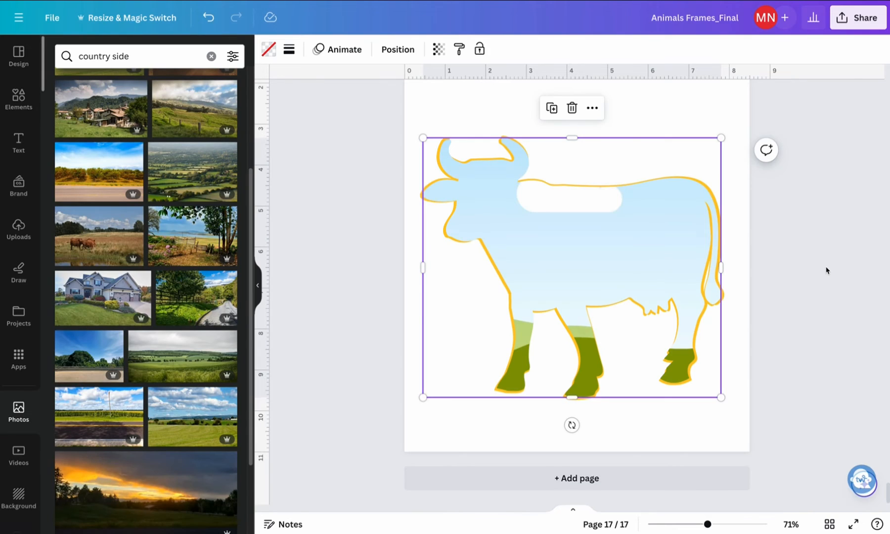
left_click(826, 271)
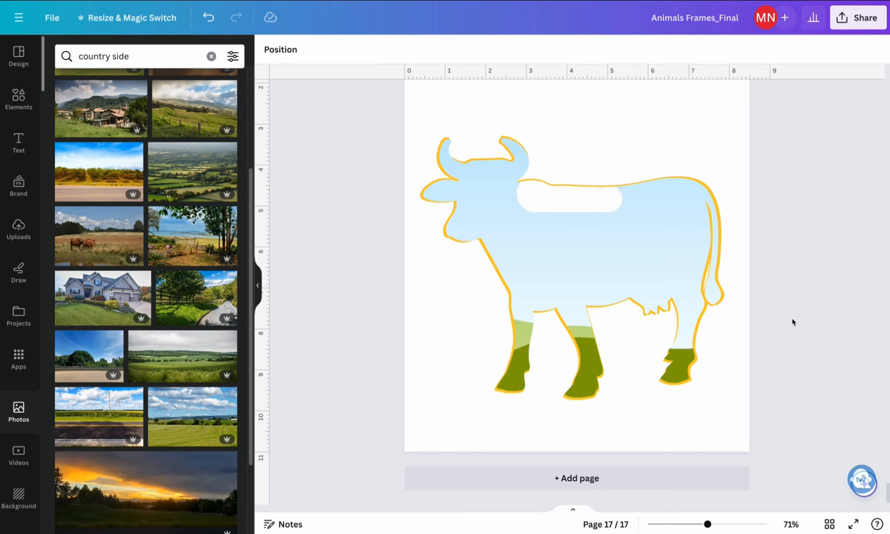
Fill the empty cow frame with the uploaded pink rose pattern on a white background
left_click(18, 228)
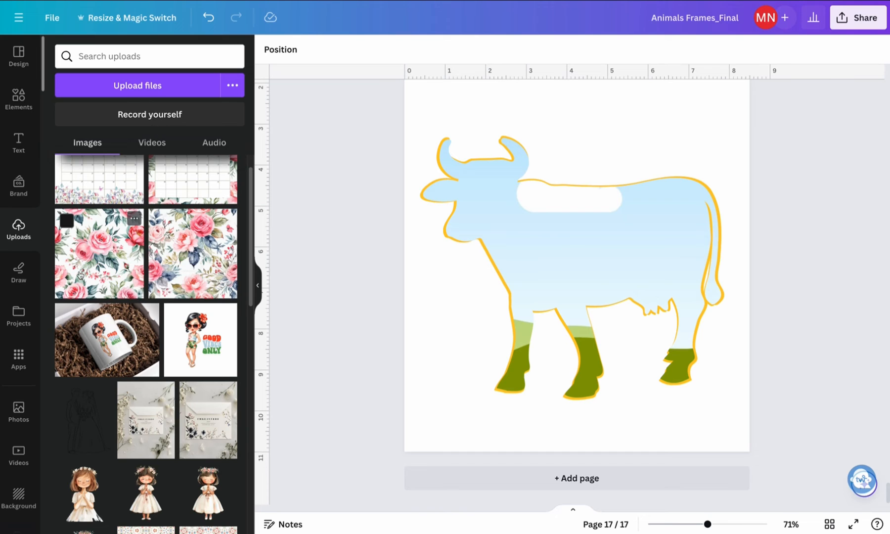
left_click_drag(105, 254, 604, 246)
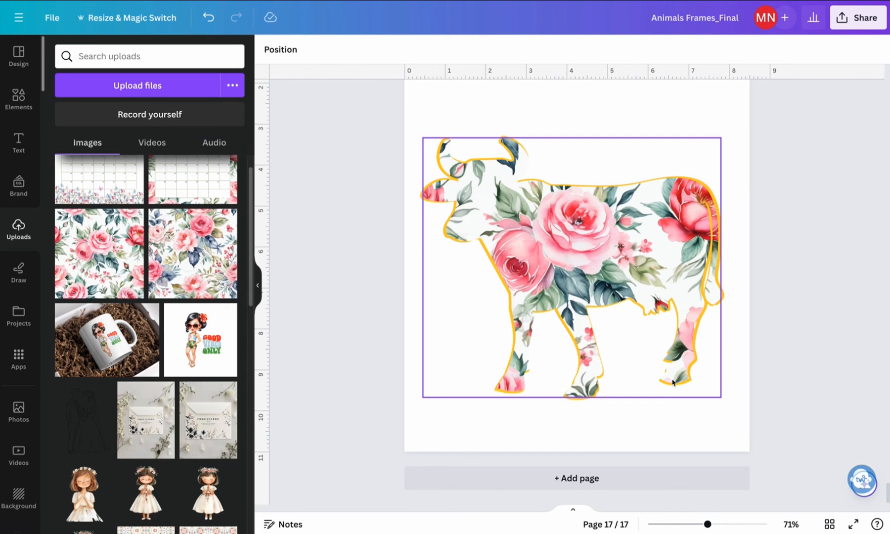
Recolour the rear yellow cow silhouette with the pink #FDB1C2 sampled from the floral pattern
left_click(725, 296)
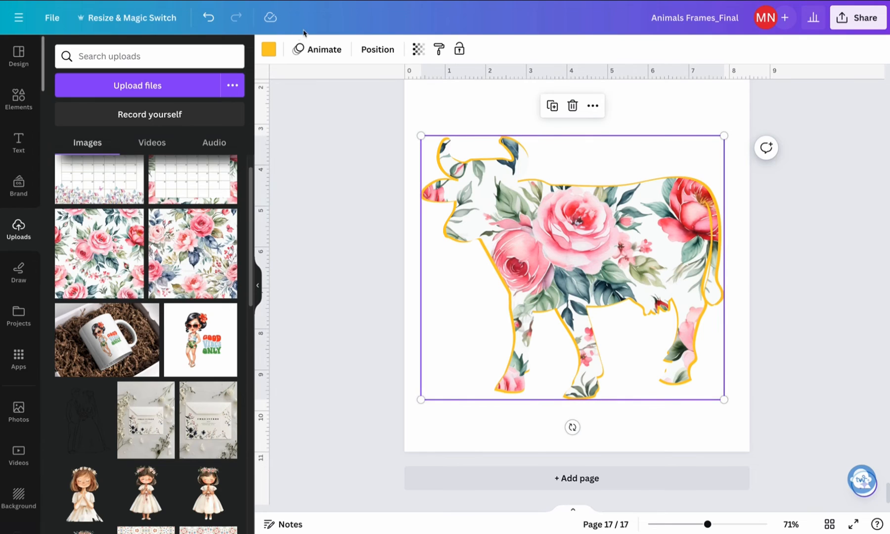
left_click(268, 49)
left_click(58, 155)
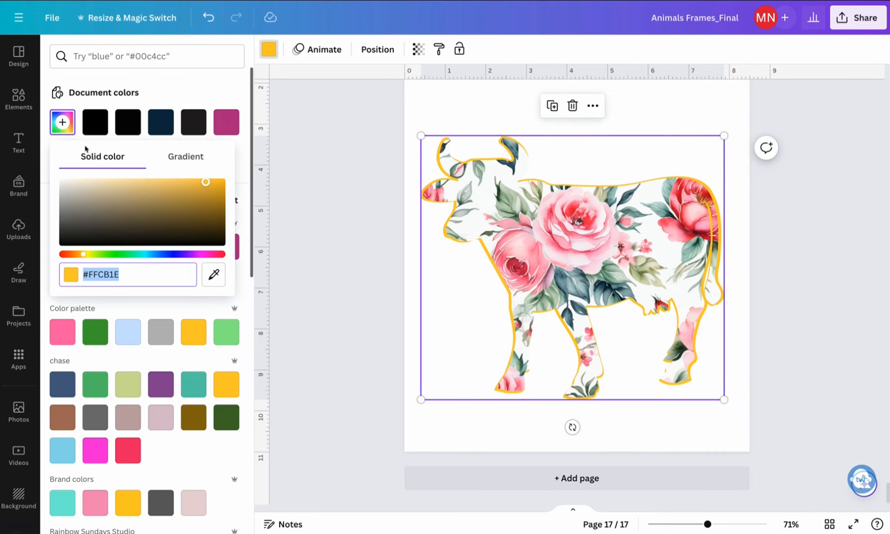
left_click(213, 273)
left_click(703, 274)
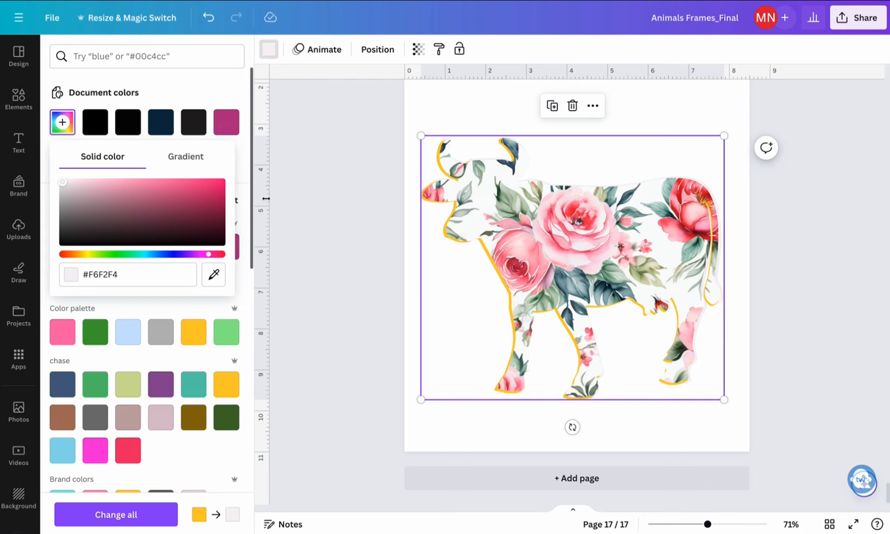
left_click(205, 274)
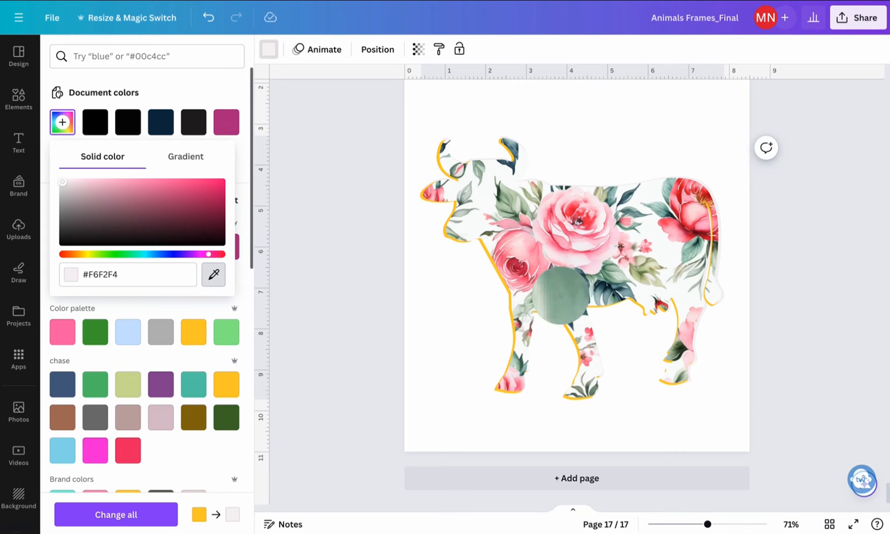
left_click(707, 208)
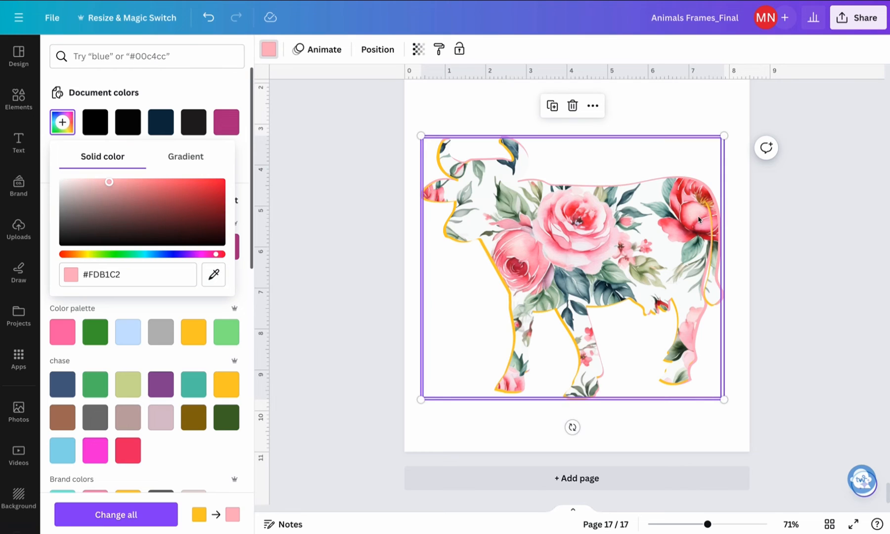
Select the remaining yellow cow silhouette from the layer list and recolour it with the same document pink
left_click(502, 388)
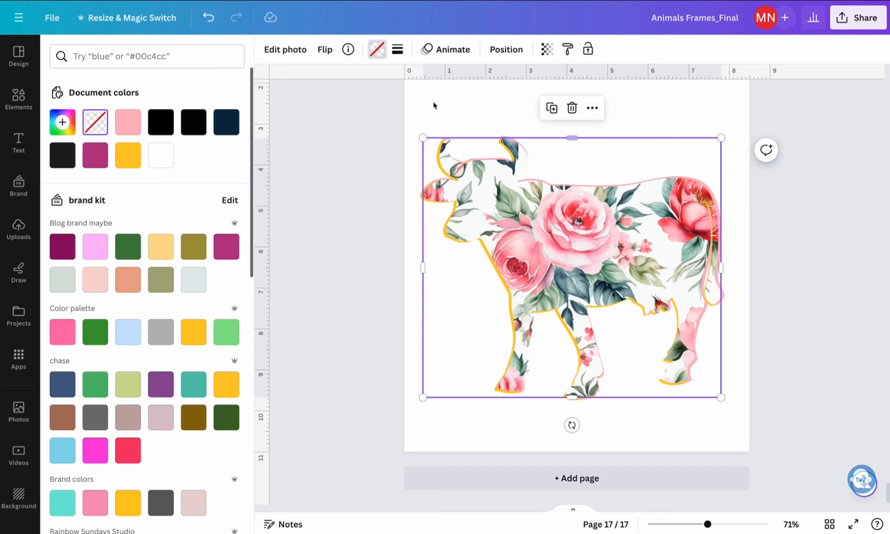
left_click(496, 52)
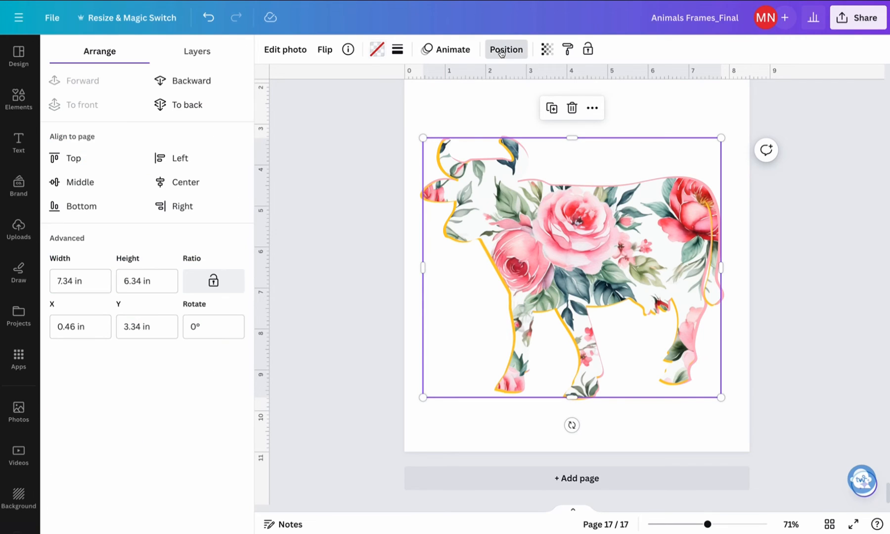
left_click(196, 51)
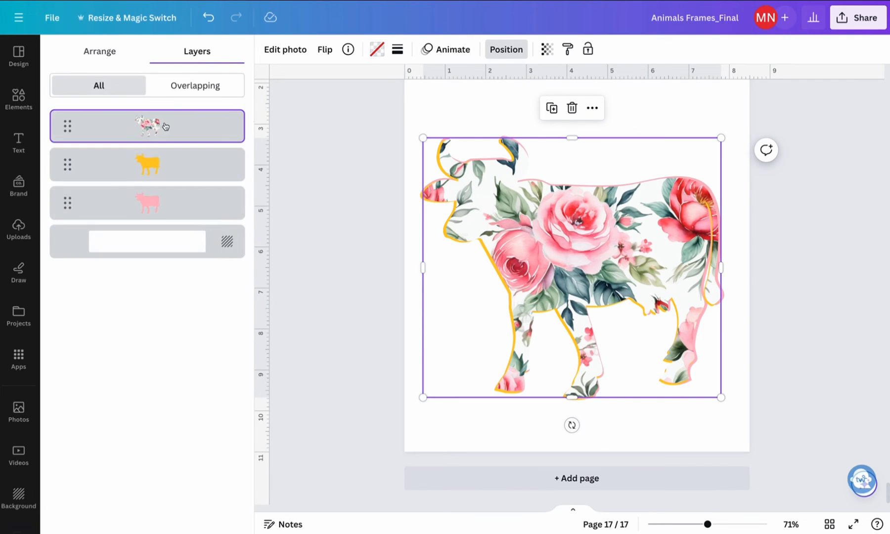
left_click(218, 203)
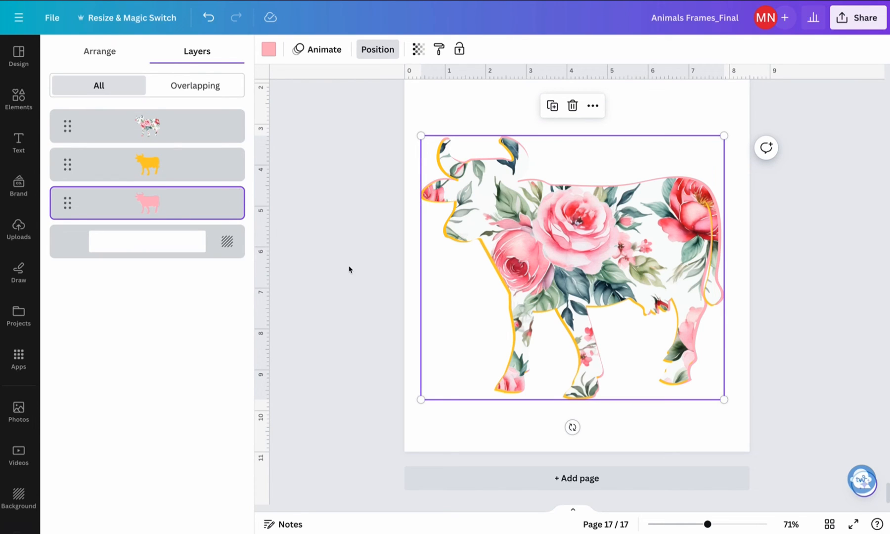
left_click(159, 169)
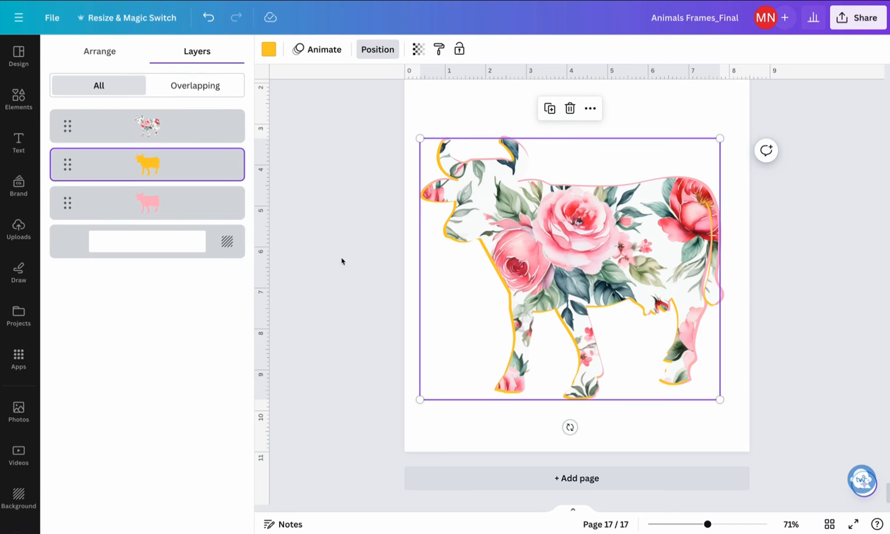
key("Escape")
left_click(267, 51)
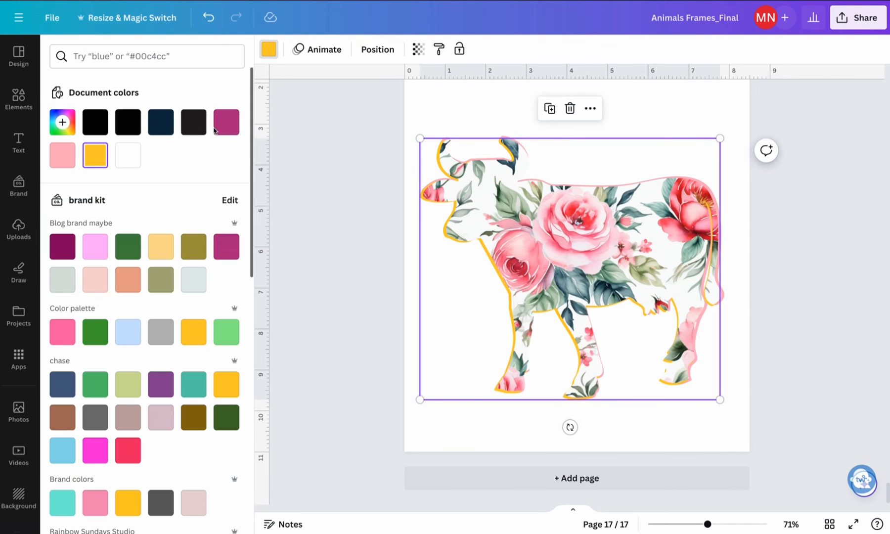
left_click(63, 156)
left_click(772, 354)
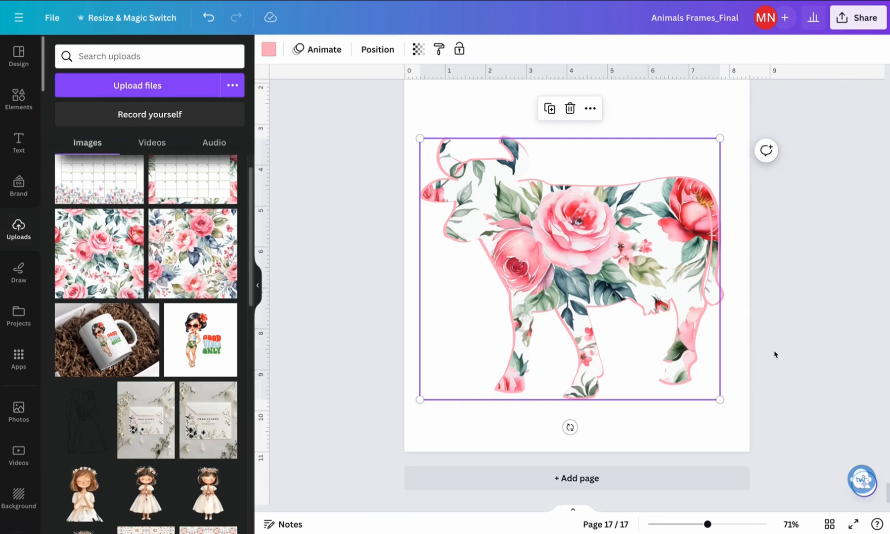
Group the floral cow frame with both pink outline silhouettes
left_click_drag(350, 112, 863, 444)
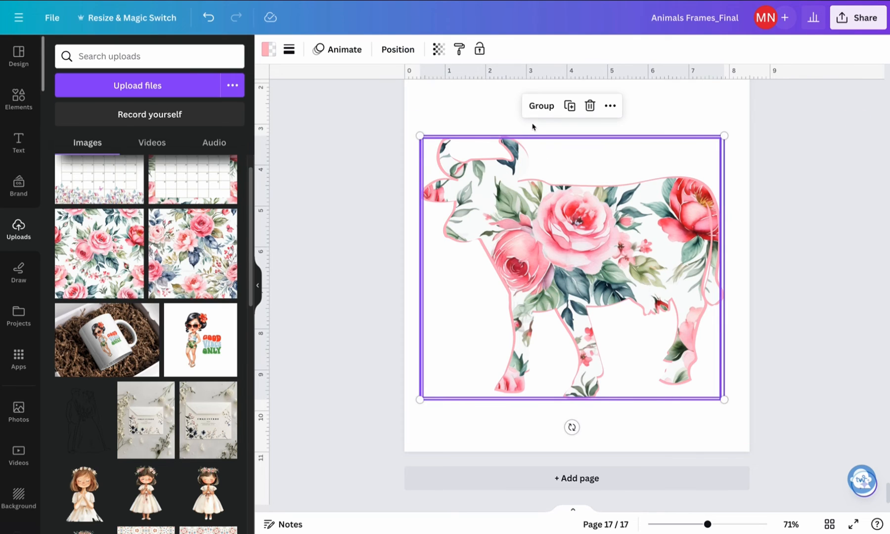
left_click(541, 105)
left_click(796, 306)
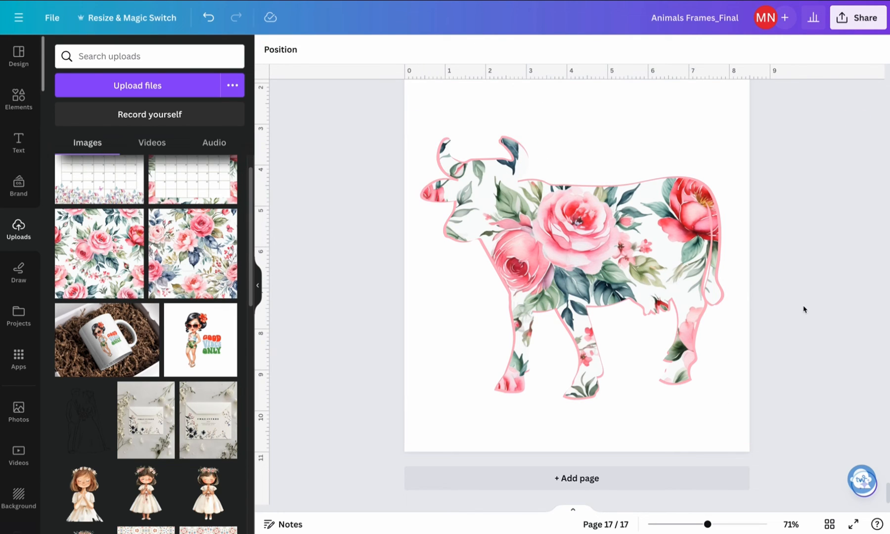
left_click(549, 263)
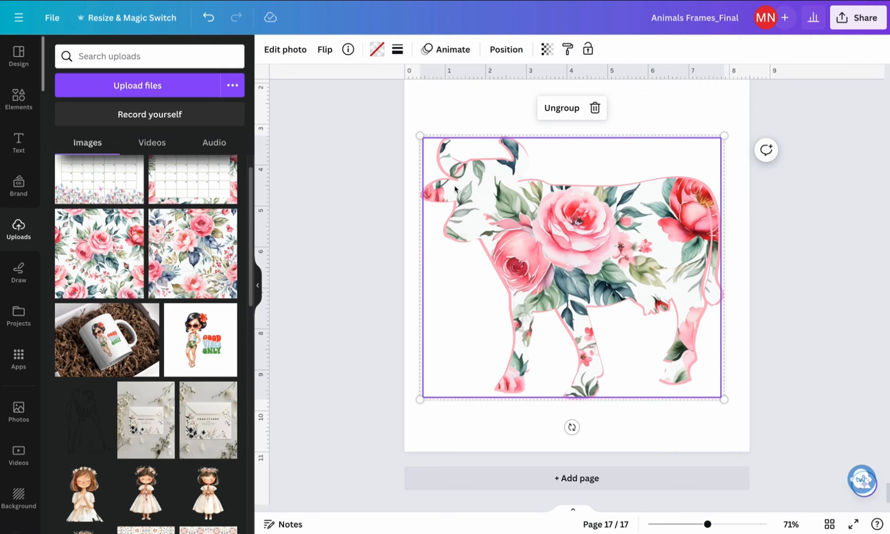
left_click(447, 134)
left_click(449, 139)
left_click(445, 139)
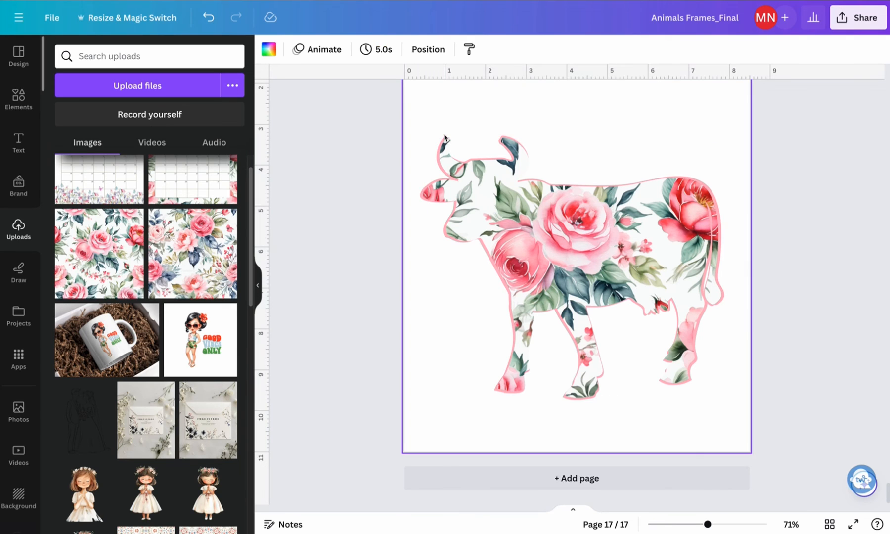
left_click(445, 140)
left_click(418, 133)
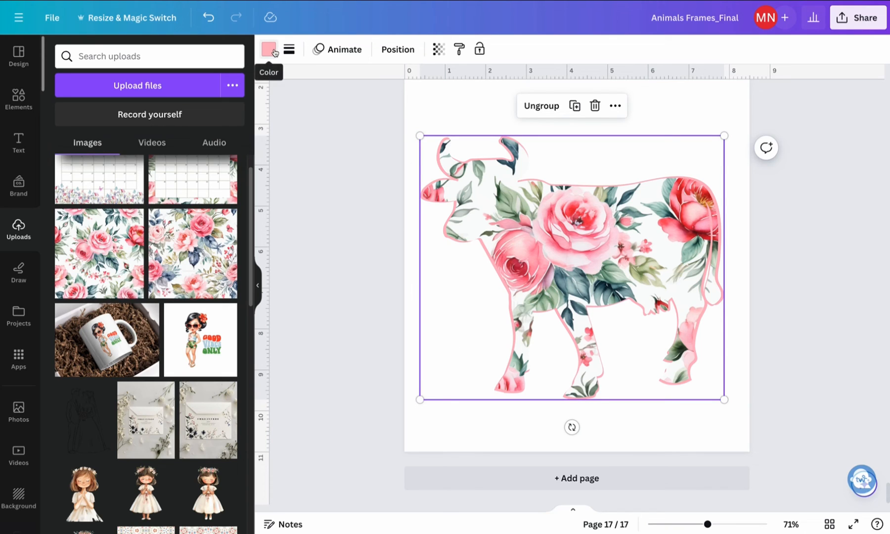
left_click(445, 157)
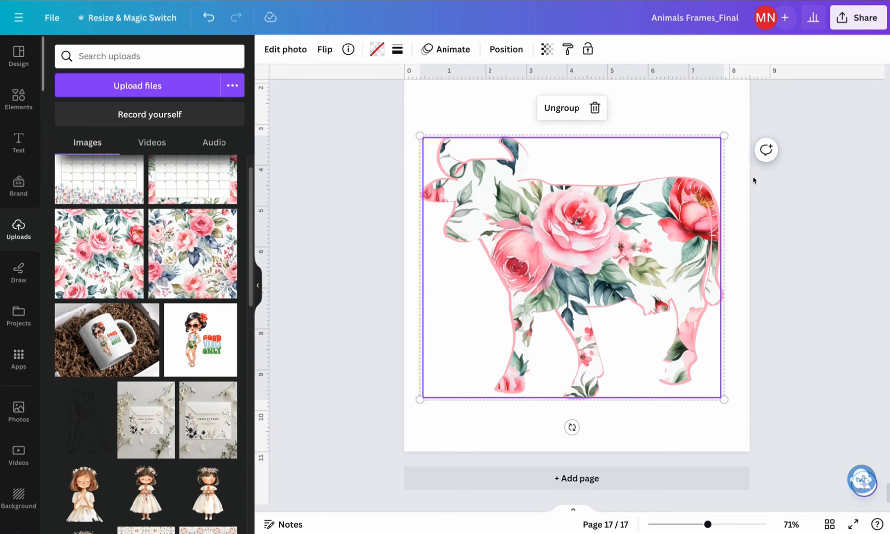
Try to delete the floral image from the grouped cow, undo the deletion, and ungroup the frame from the pink outlines
double_click(624, 255)
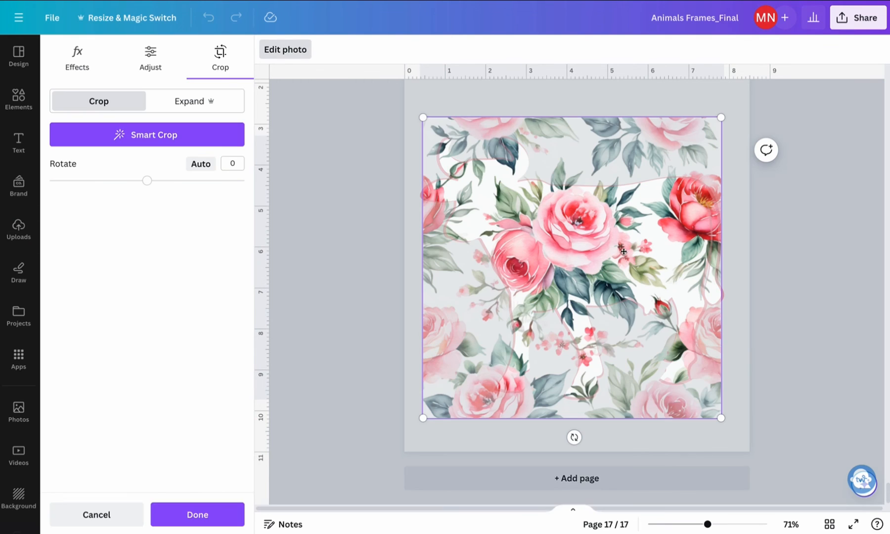
key("Delete")
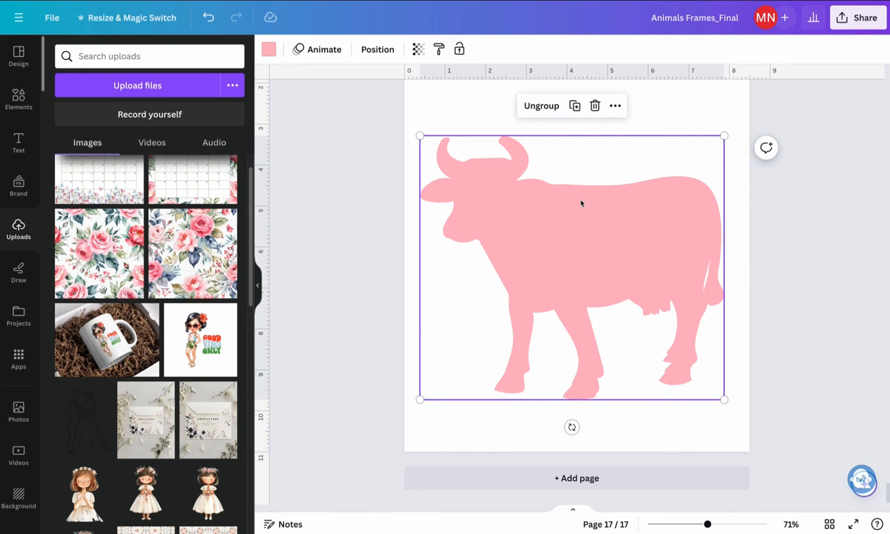
key("ctrl+z")
left_click(539, 105)
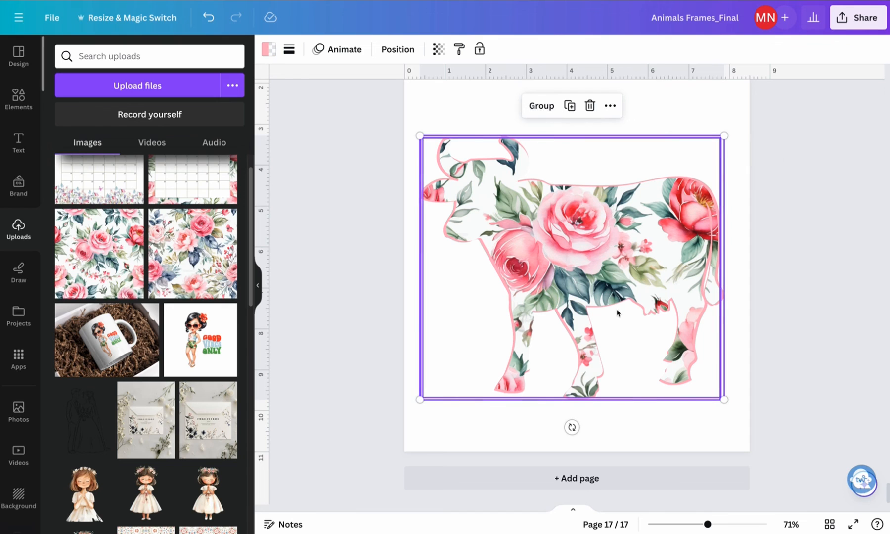
Remove the floral image from the ungrouped cow frame while keeping the empty frame
left_click(781, 325)
left_click(591, 257)
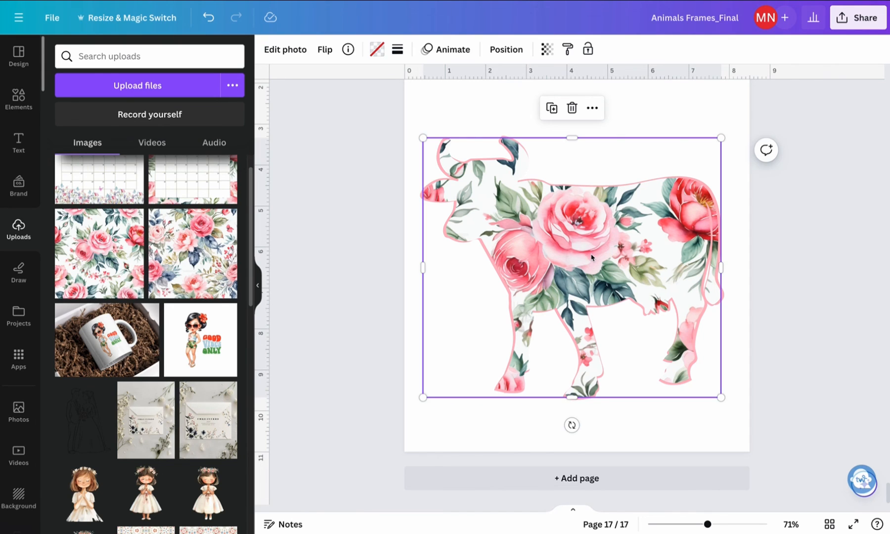
double_click(592, 256)
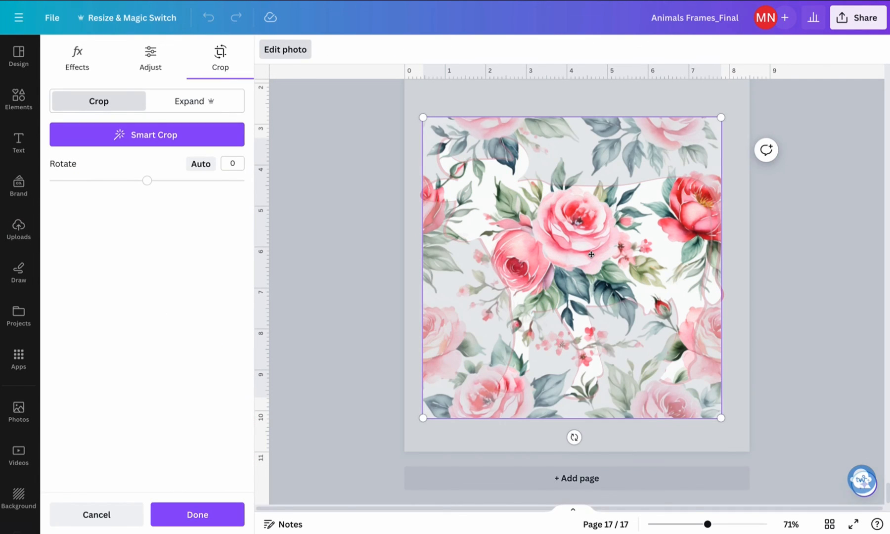
key("Delete")
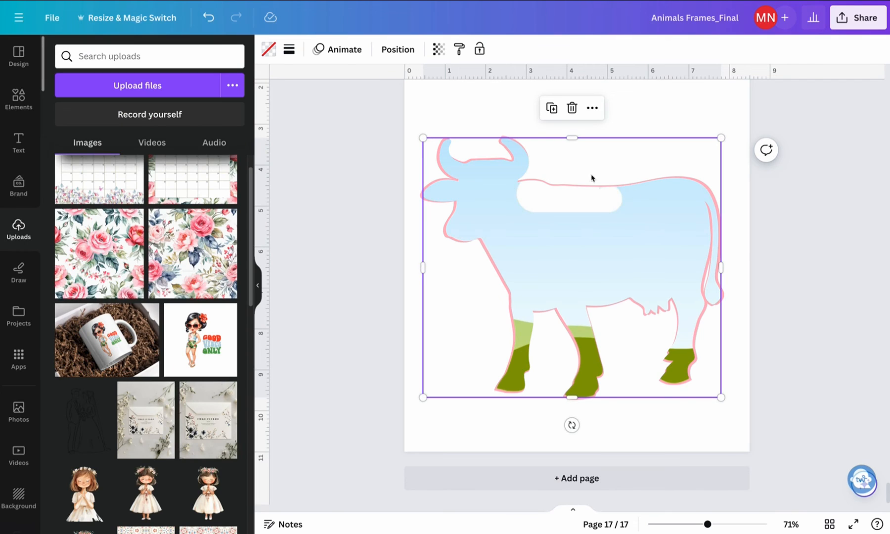
Select the empty cow frame together with the pink outline silhouettes and group them
left_click(813, 339)
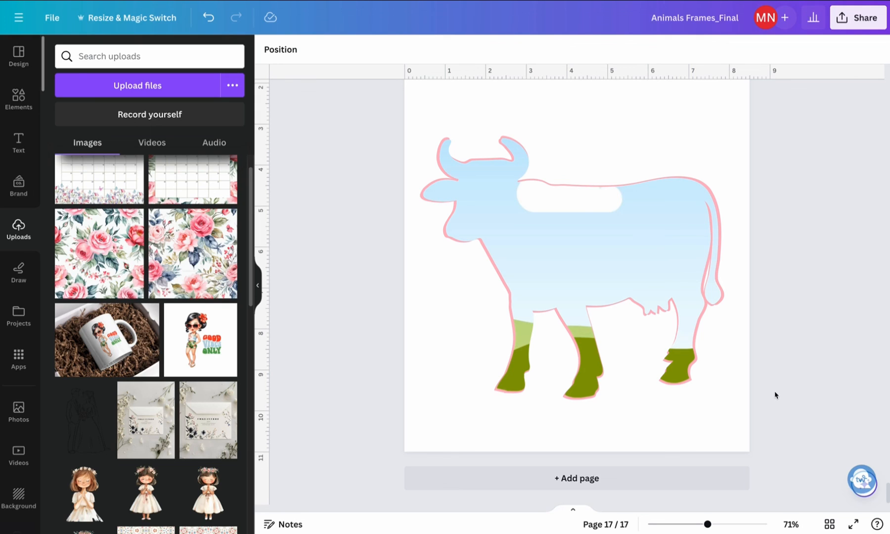
left_click_drag(337, 109, 835, 443)
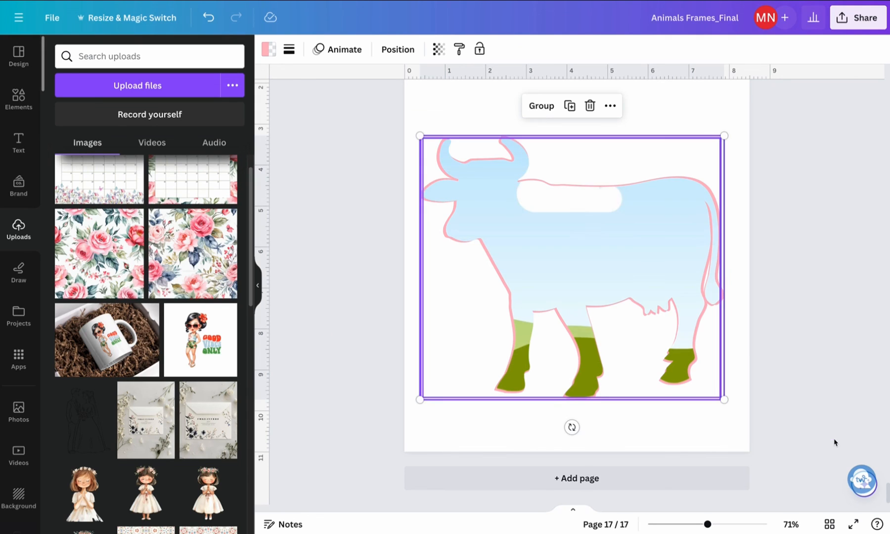
left_click(541, 106)
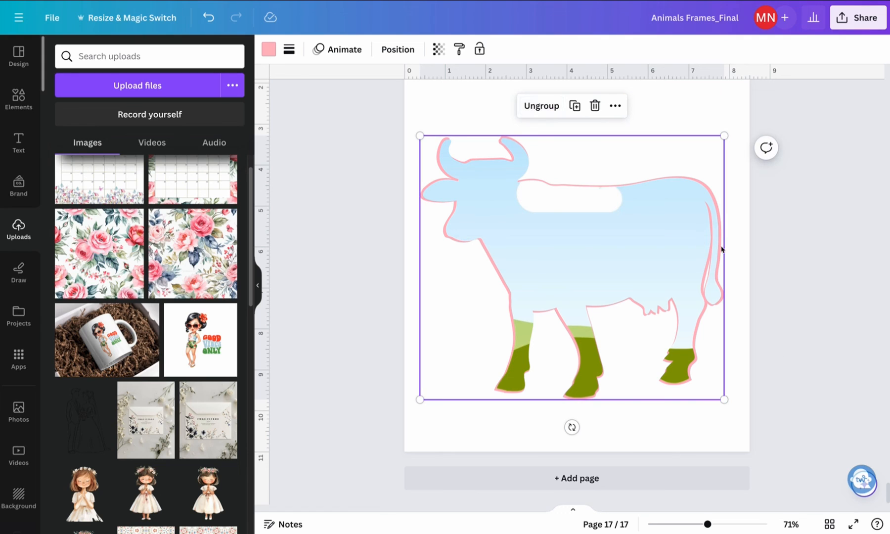
right_click(581, 242)
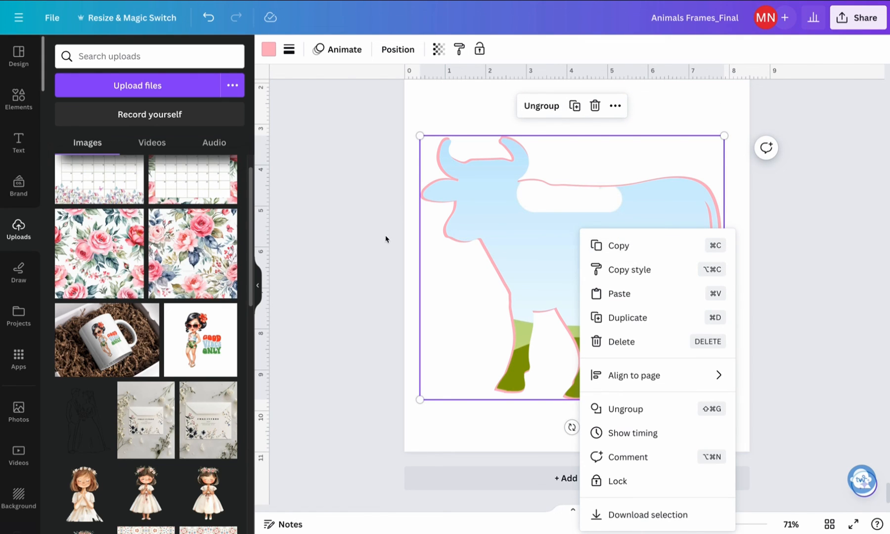
left_click(778, 261)
Look back through the earlier animal frame pages up to the horse on page 13
scroll(782, 261, "up", 2)
scroll(781, 262, "up", 15)
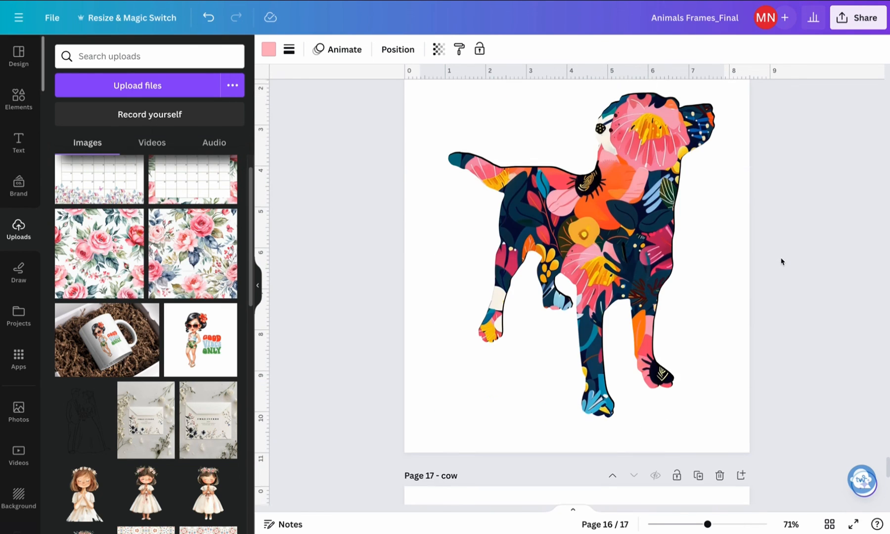
scroll(783, 262, "up", 2)
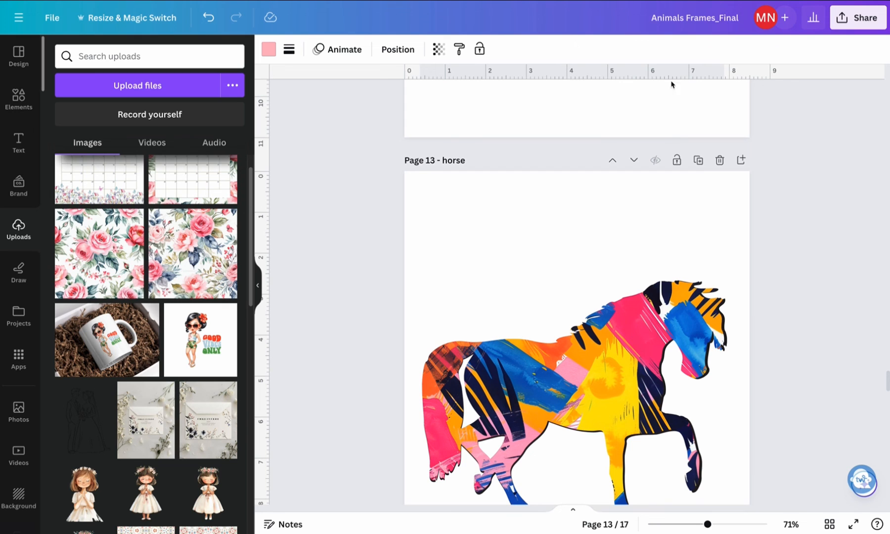